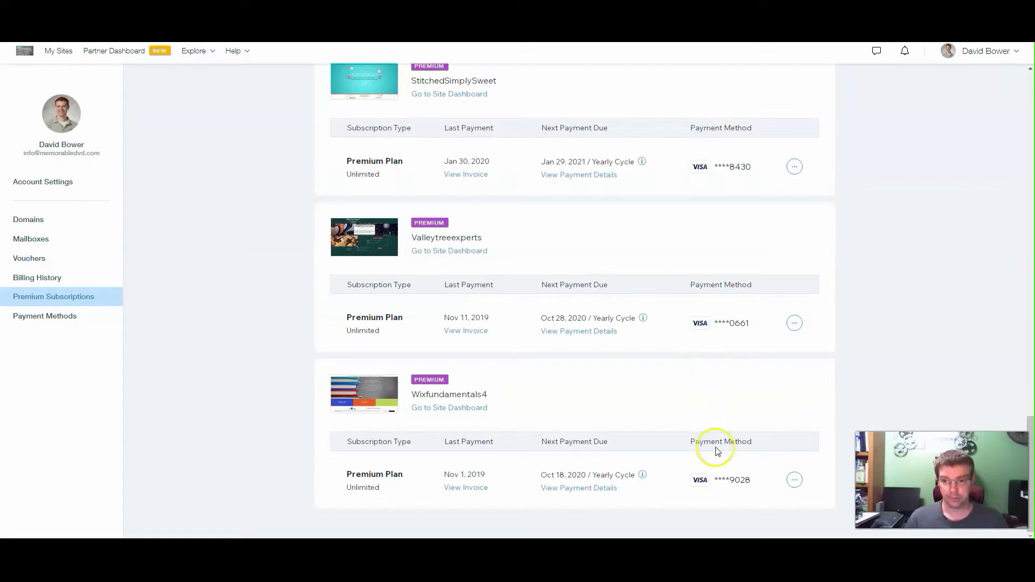
Open the site reassignment dialog for the Wixfundamentals4 Premium Plan subscription.
left_click(796, 480)
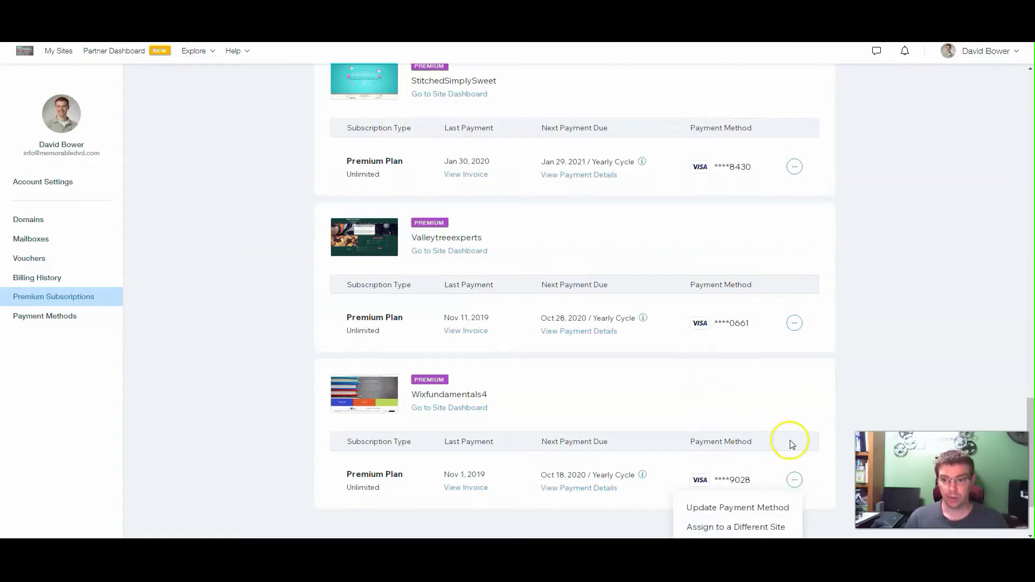
scroll(754, 431, "down", 2)
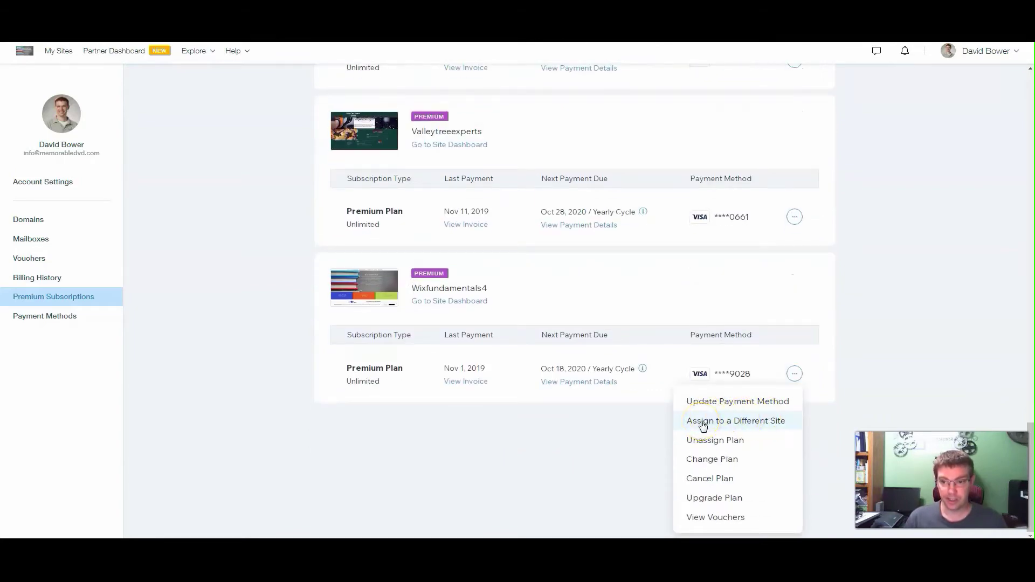
left_click(702, 423)
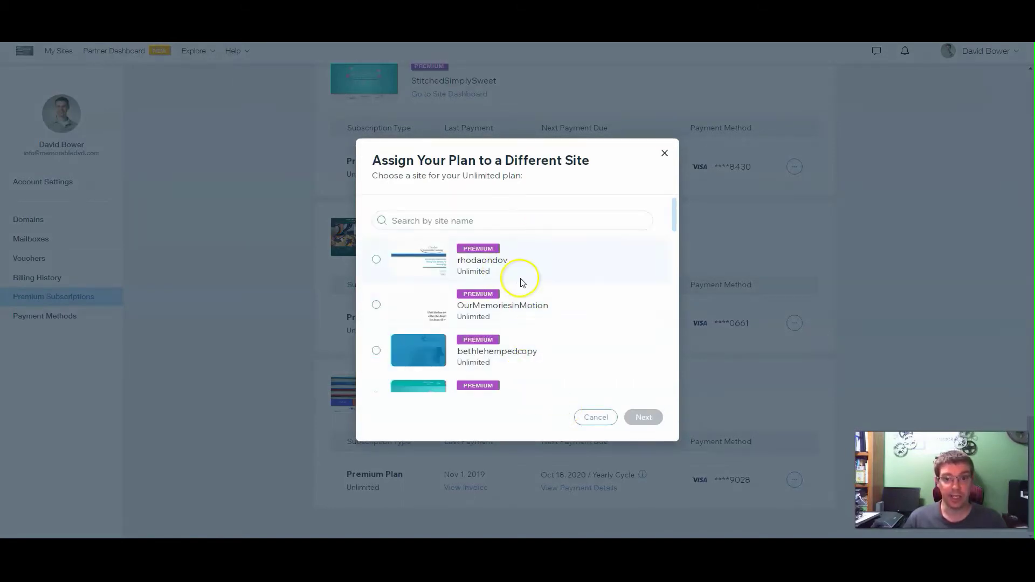
Examine the list of sites the Unlimited plan can be reassigned to, comparing premium sites with sites without a plan.
scroll(522, 278, "down", 2)
scroll(522, 278, "down", 3)
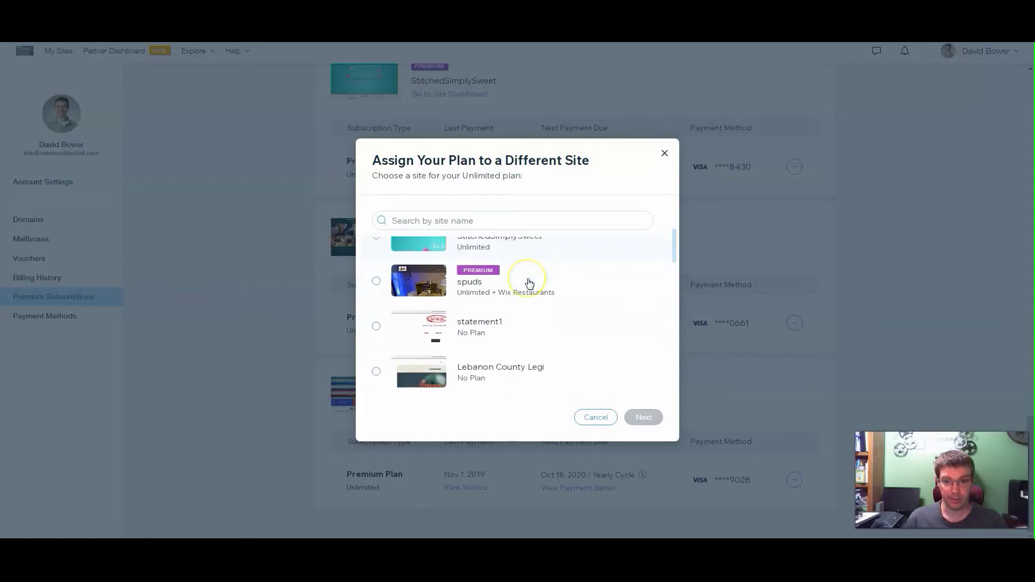
scroll(523, 300, "up", 4)
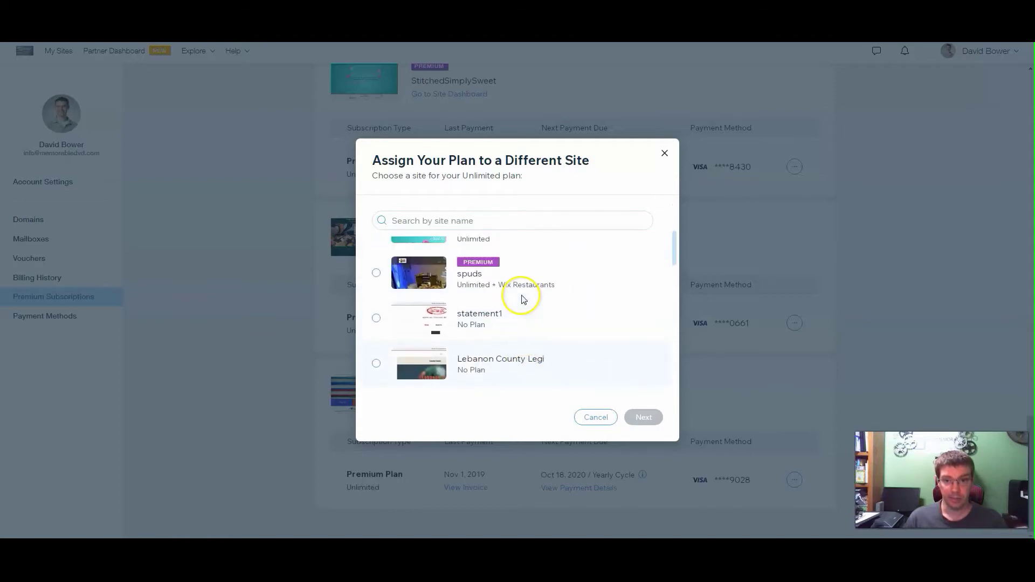
scroll(522, 300, "up", 1)
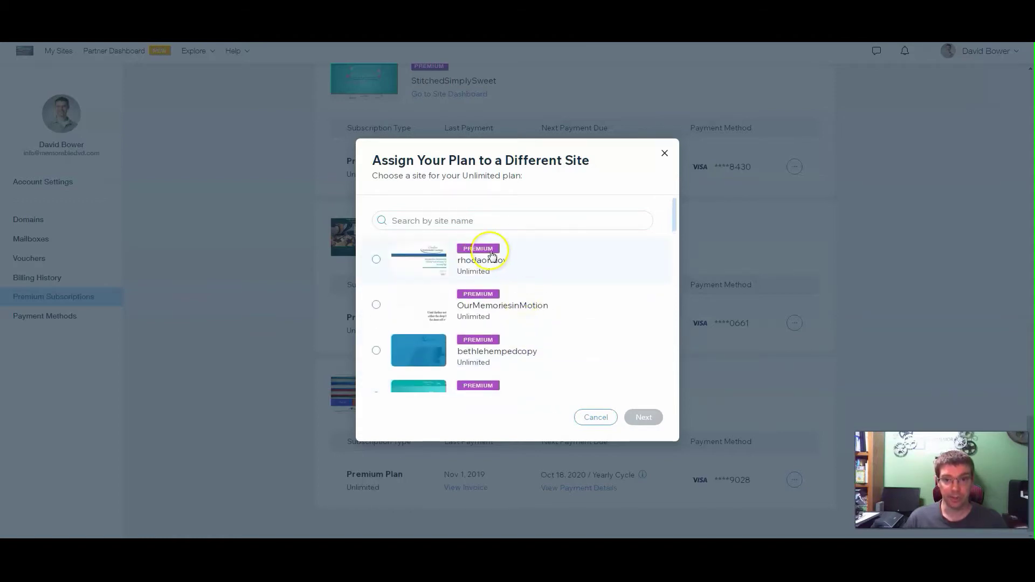
scroll(509, 274, "down", 4)
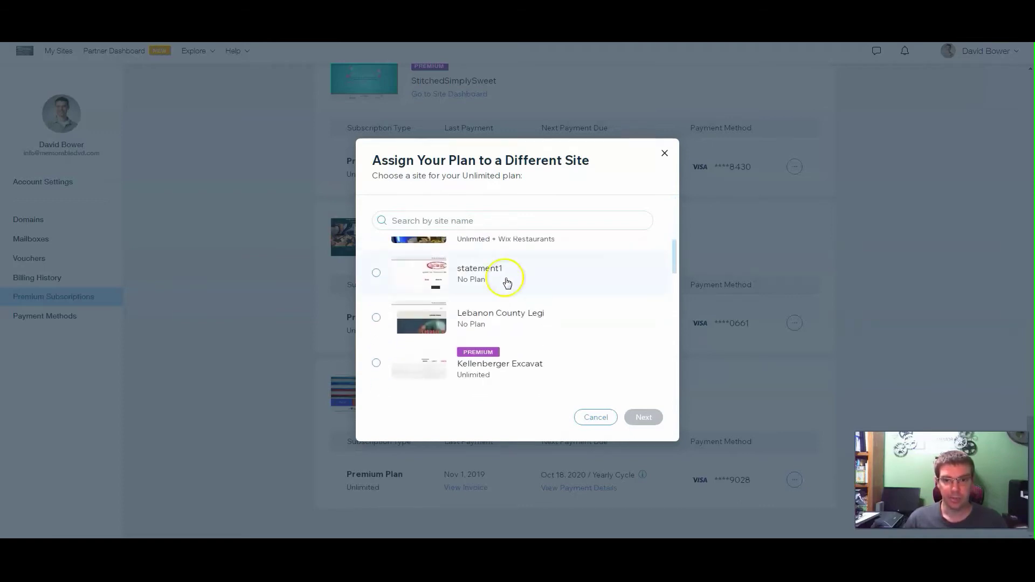
scroll(505, 315, "down", 2)
scroll(503, 317, "down", 6)
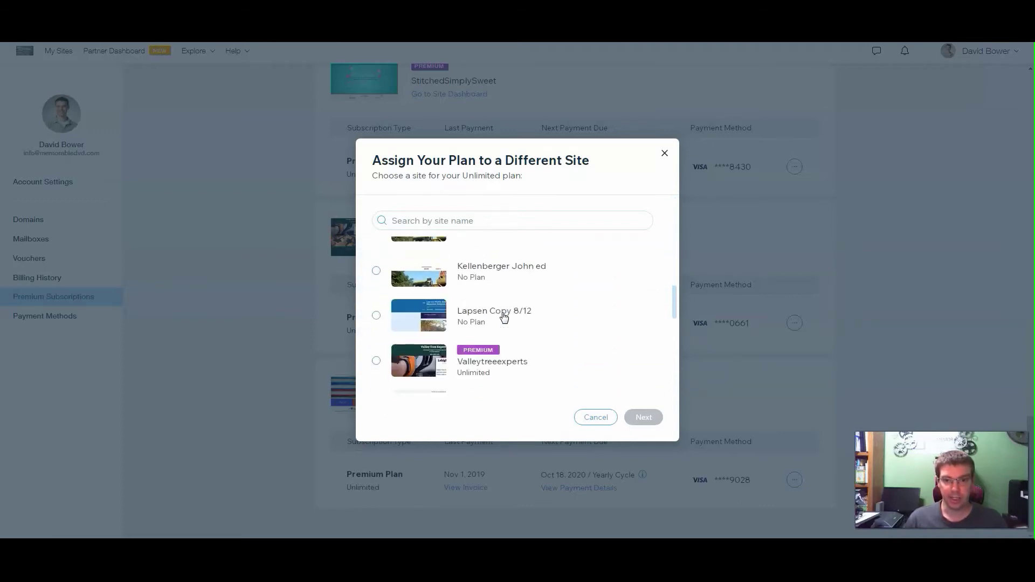
scroll(504, 317, "down", 1)
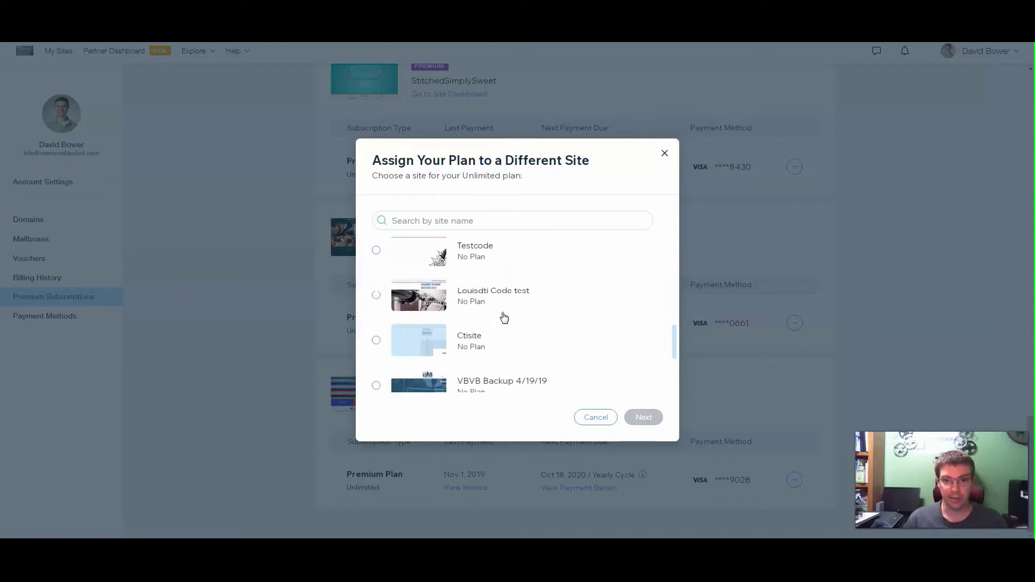
scroll(502, 310, "down", 1)
scroll(502, 308, "down", 7)
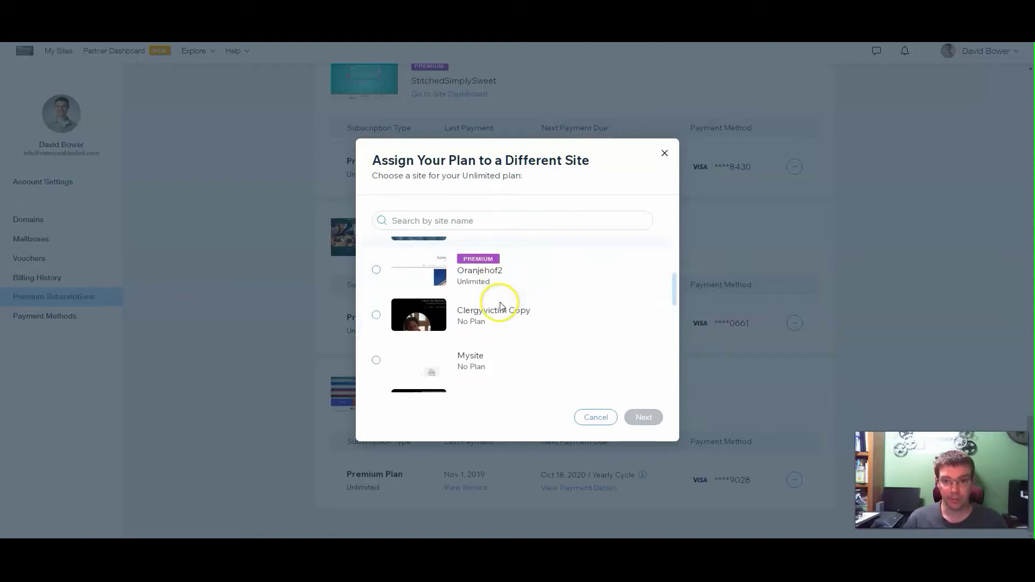
scroll(502, 313, "up", 2)
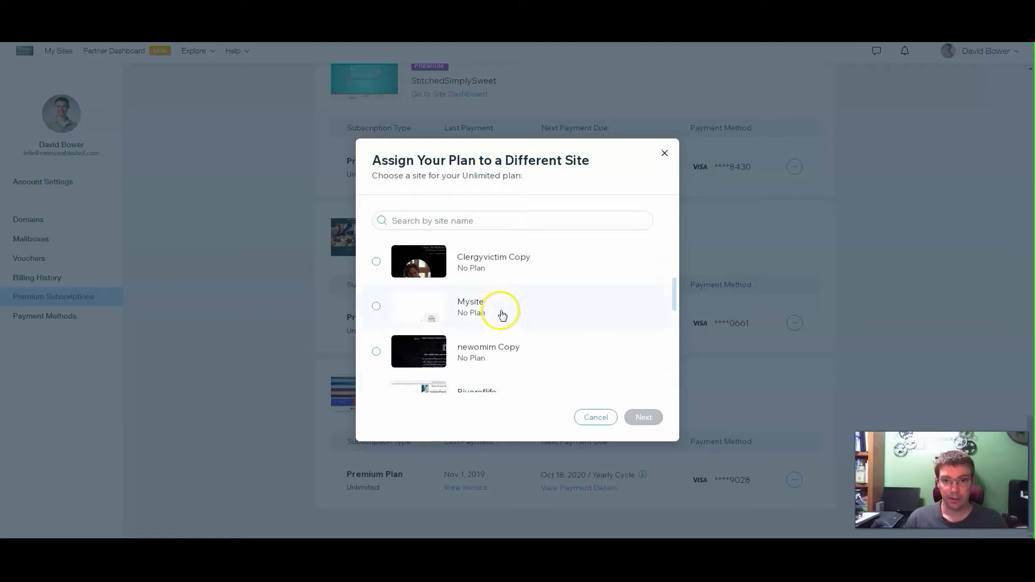
Choose Mysite as the plan's new site, but cancel the reassignment without applying it.
left_click(376, 306)
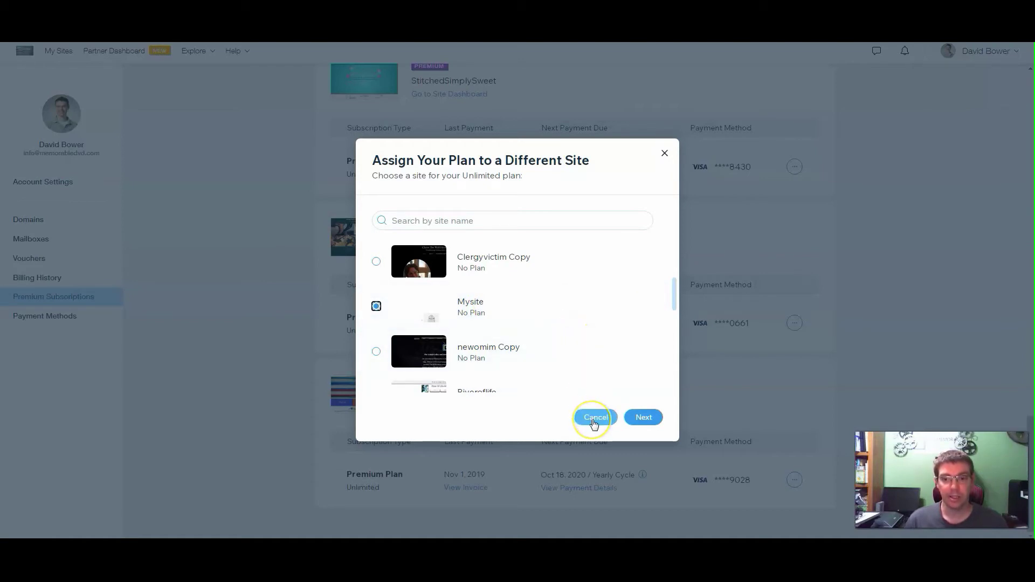
left_click(594, 419)
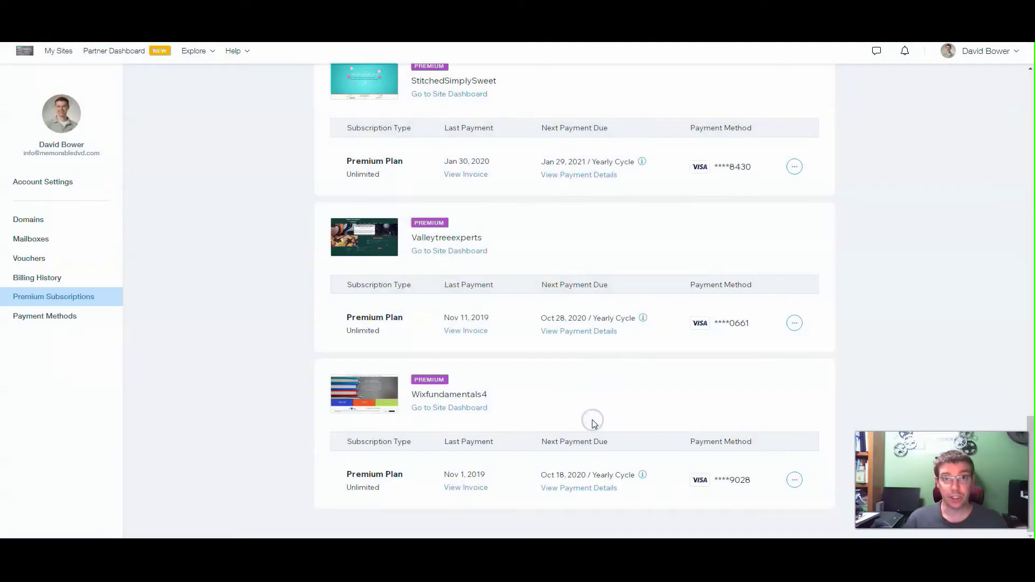
left_click(633, 422)
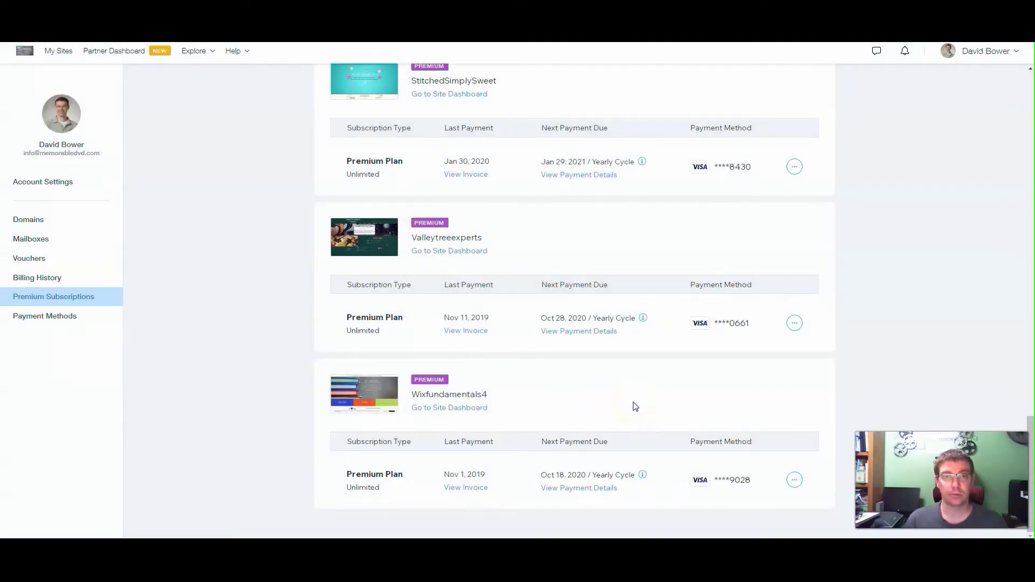
left_click(638, 412)
Open the account's Domains page and review the connected domains down to the Unassigned Domains section.
scroll(640, 412, "up", 15)
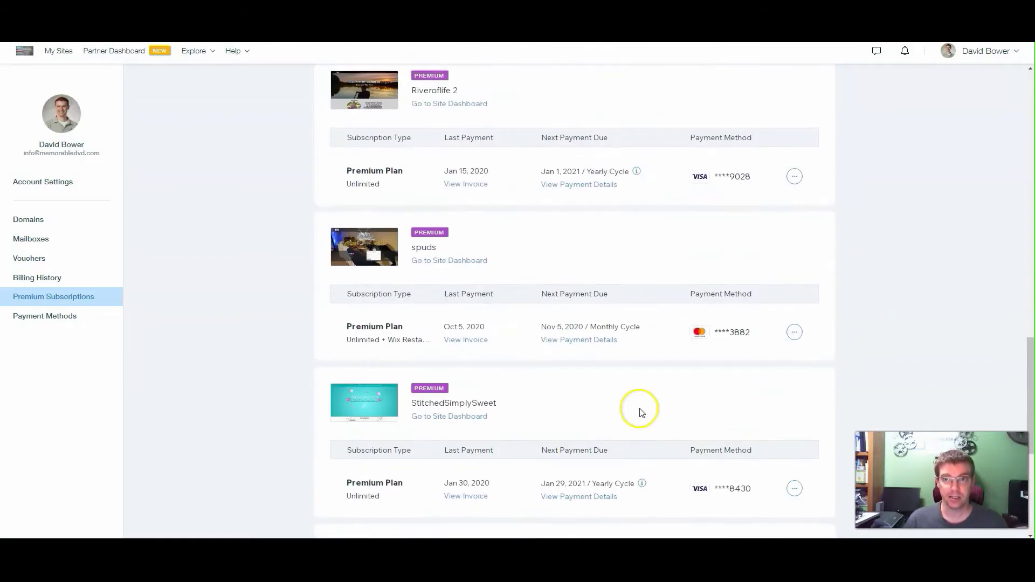
left_click(977, 53)
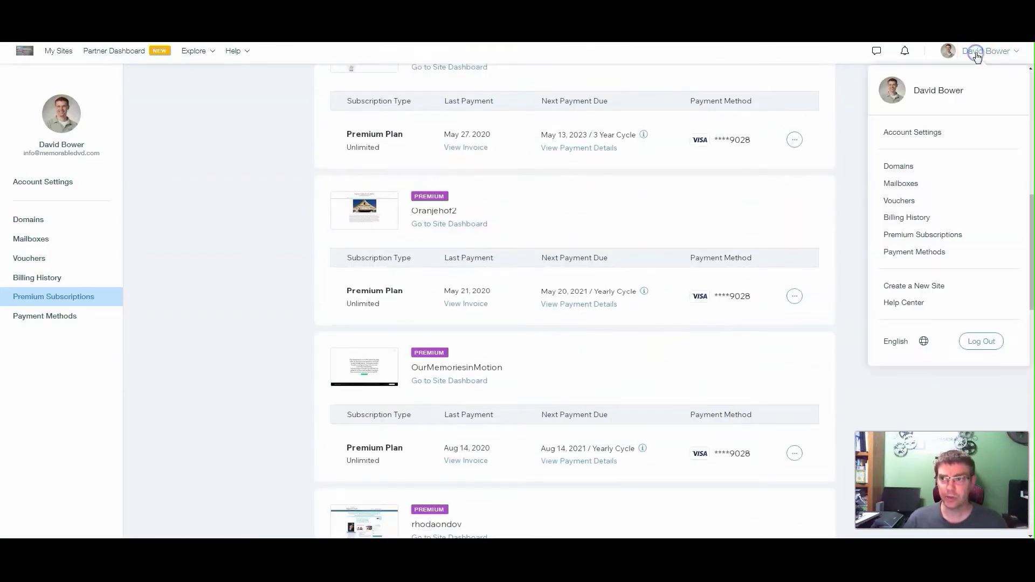
left_click(897, 165)
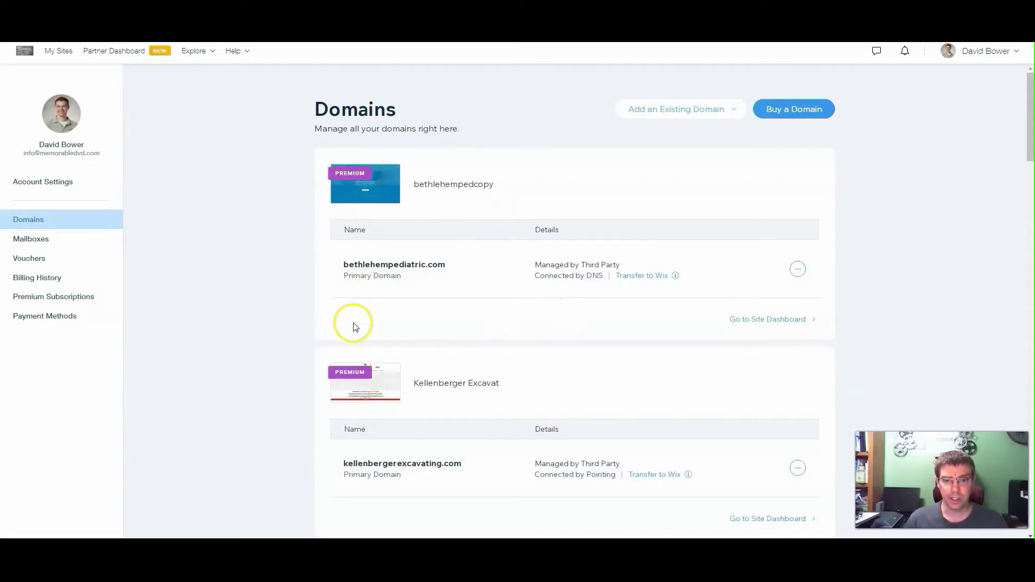
scroll(354, 318, "down", 9)
scroll(356, 327, "down", 5)
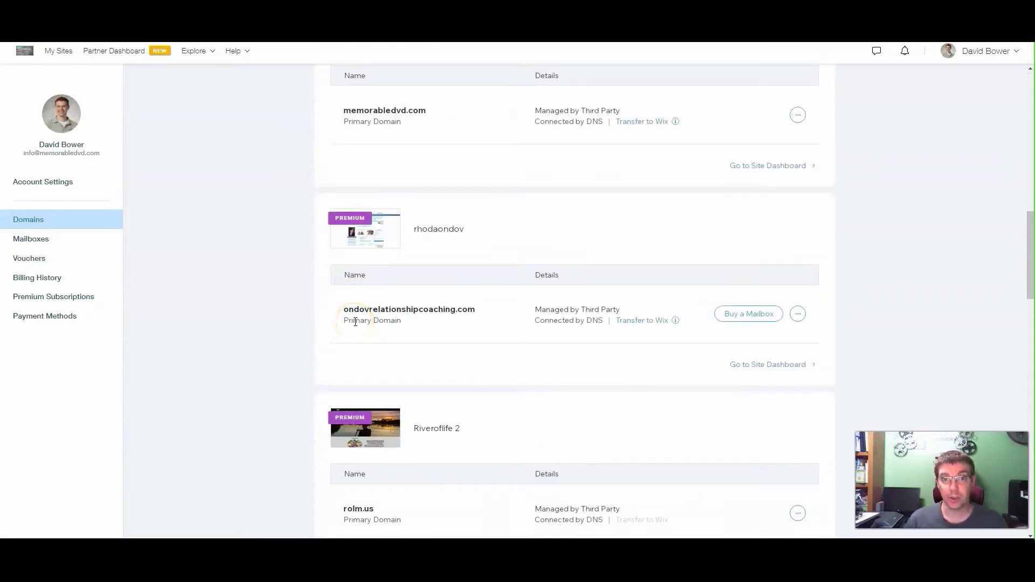
scroll(383, 318, "down", 15)
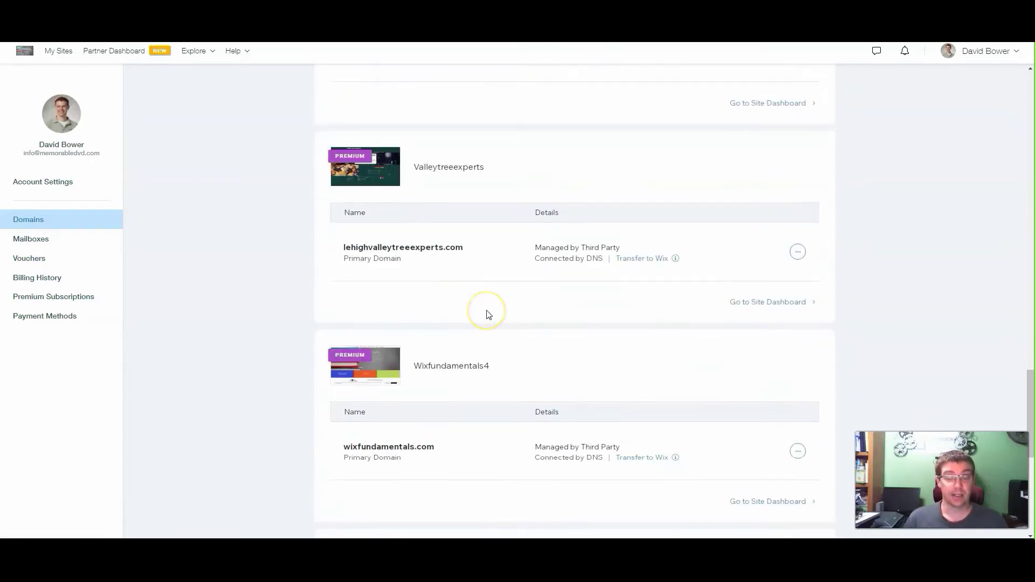
scroll(485, 310, "down", 4)
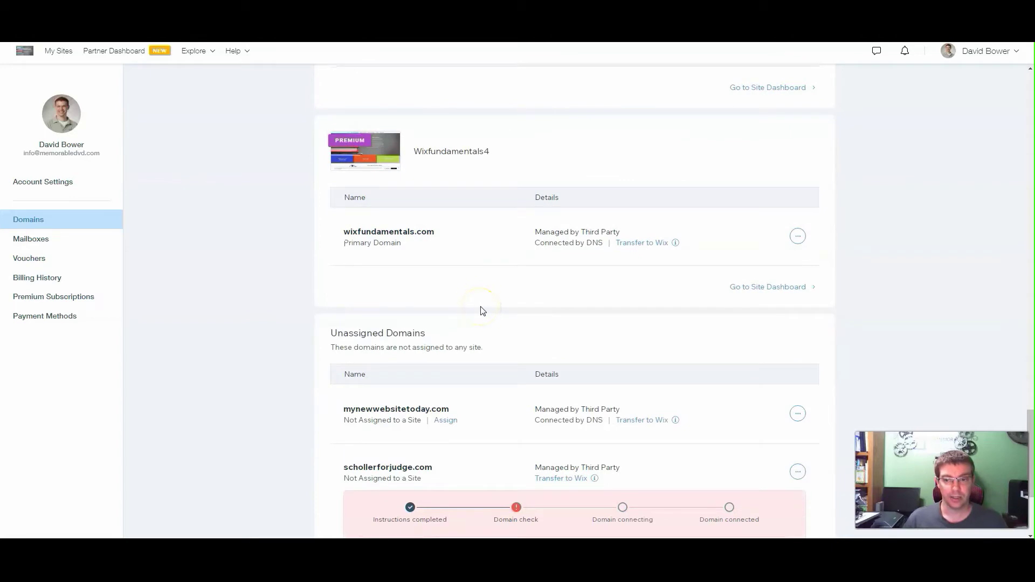
scroll(470, 301, "down", 2)
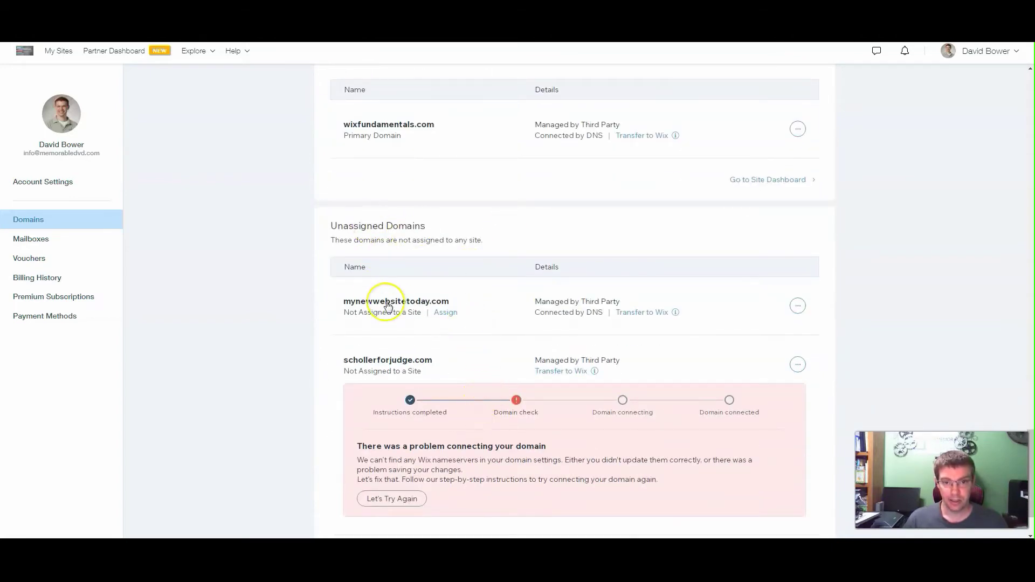
Open the site assignment dialog for the unassigned domain mynewwebsitetoday.com and examine the sites it can be assigned to.
left_click(796, 307)
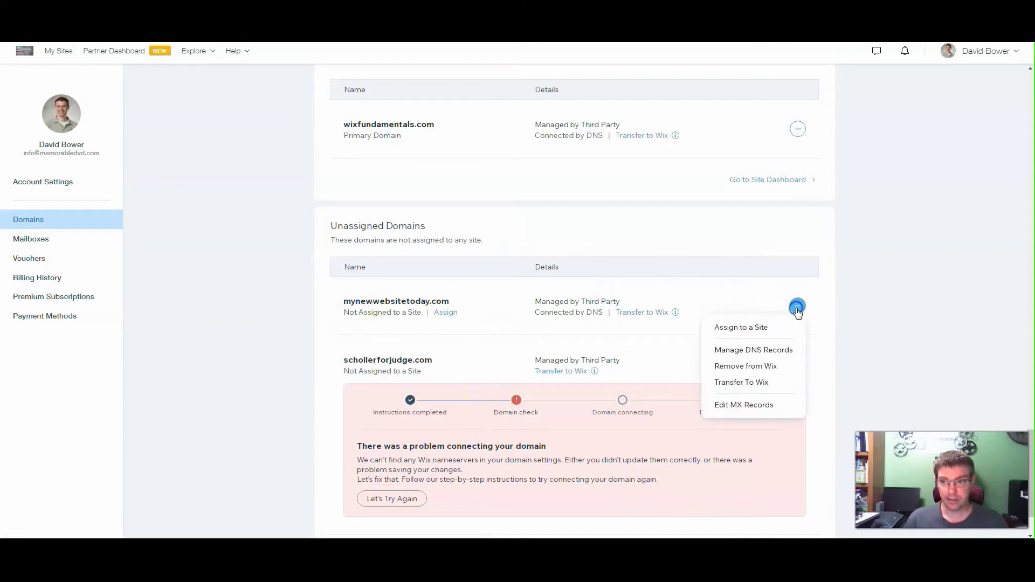
left_click(736, 328)
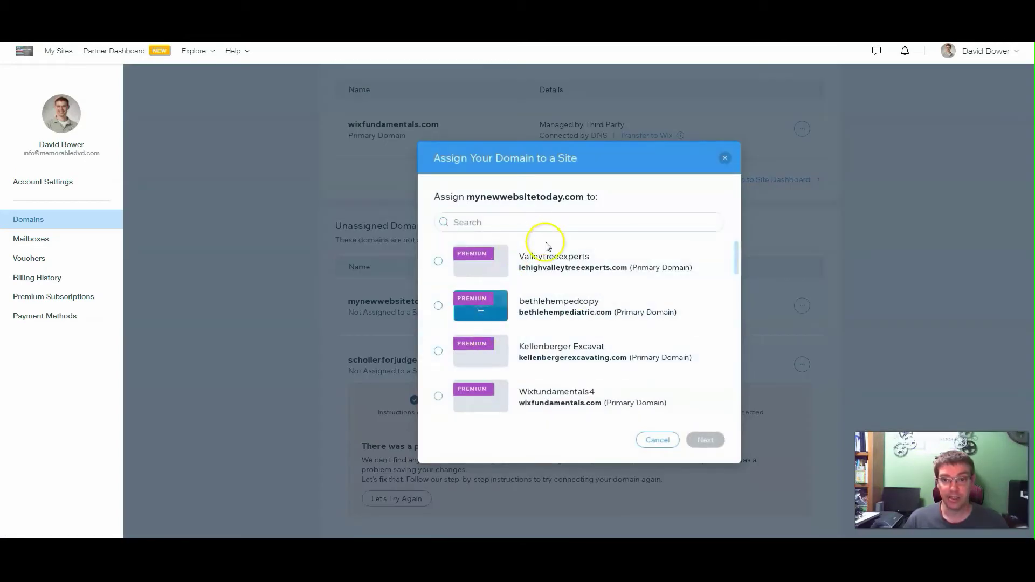
scroll(553, 360, "down", 1)
scroll(553, 360, "down", 10)
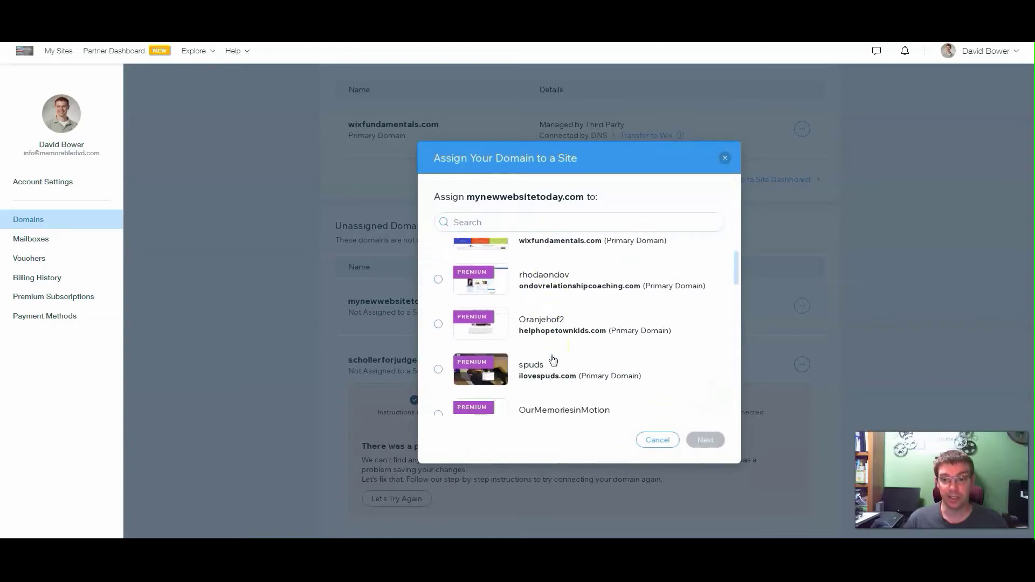
scroll(552, 358, "down", 8)
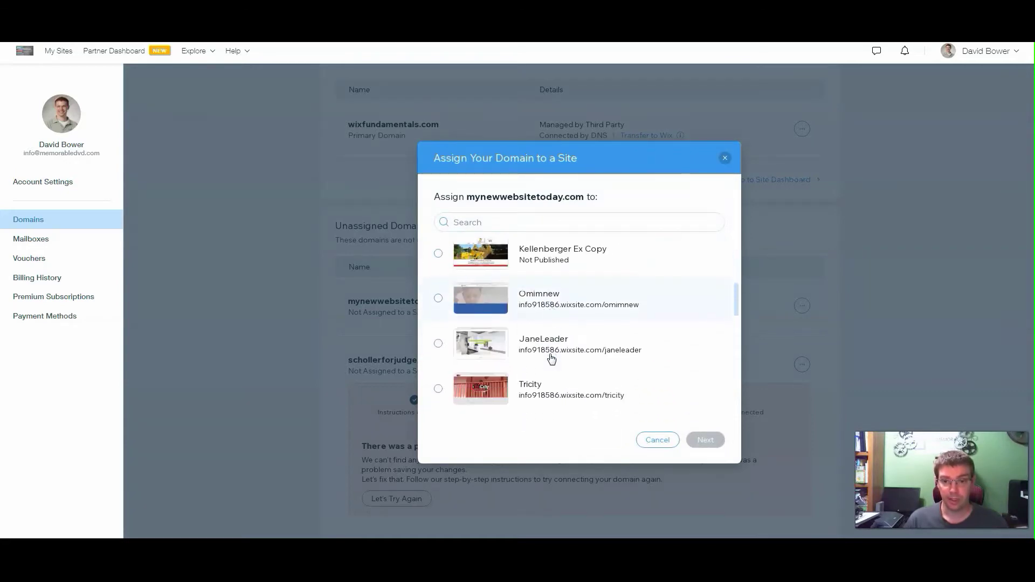
scroll(541, 333, "down", 7)
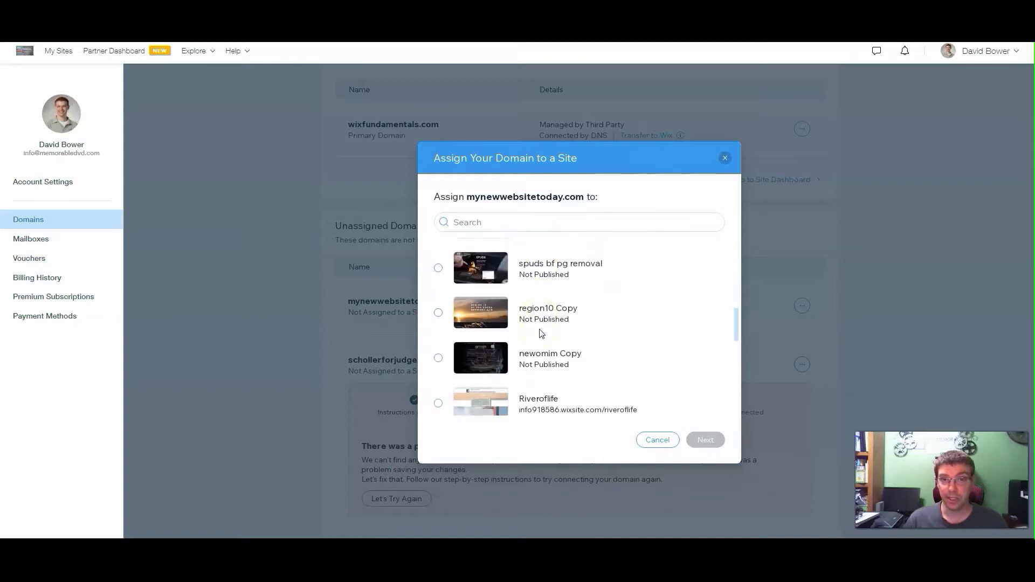
scroll(541, 332, "up", 7)
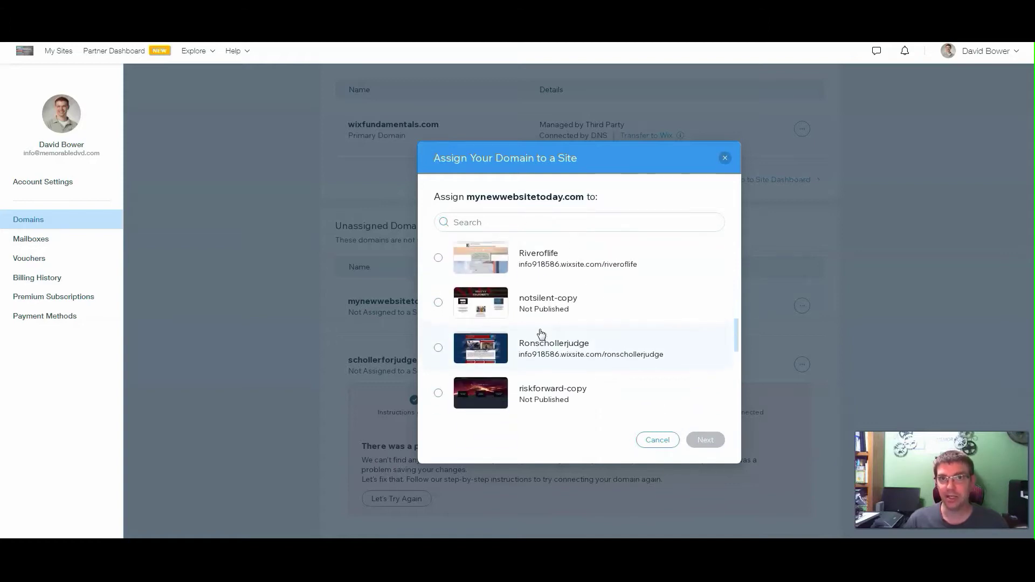
scroll(537, 307, "up", 6)
scroll(537, 307, "up", 5)
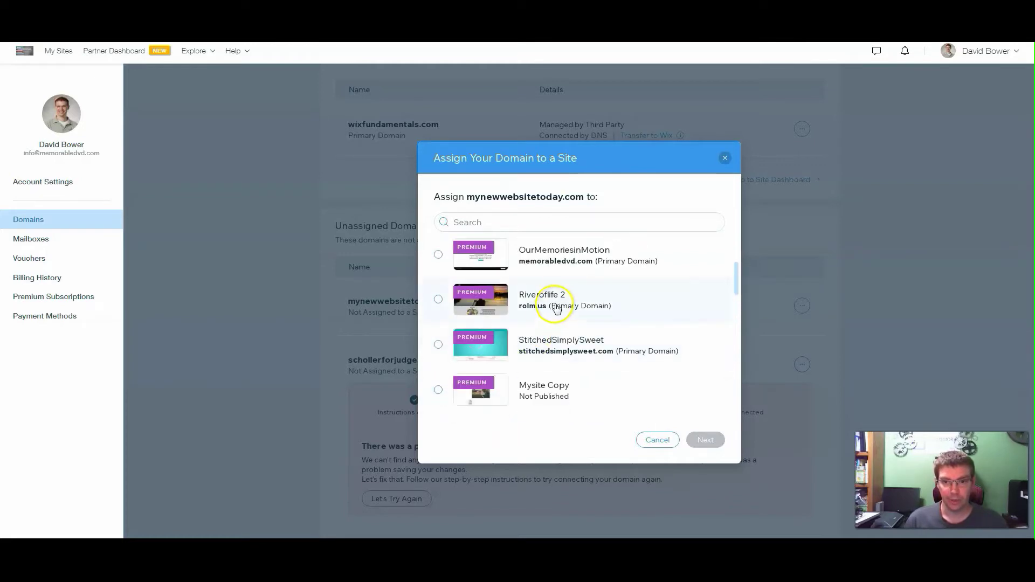
scroll(554, 310, "up", 4)
scroll(557, 306, "up", 3)
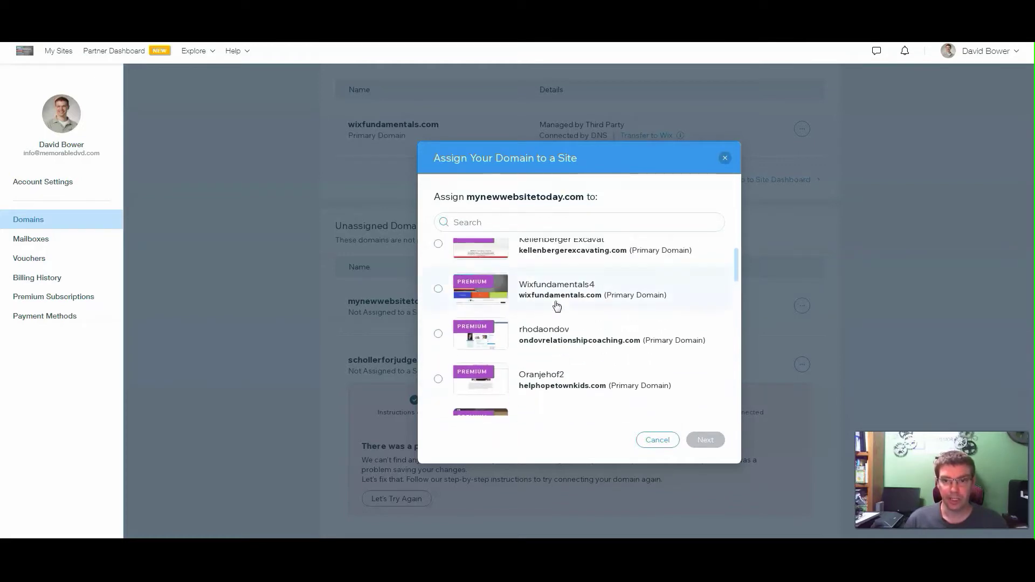
Choose Wixfundamentals4 as the site for mynewwebsitetoday.com, but cancel the domain assignment without applying it.
left_click(494, 344)
left_click(437, 343)
left_click(698, 445)
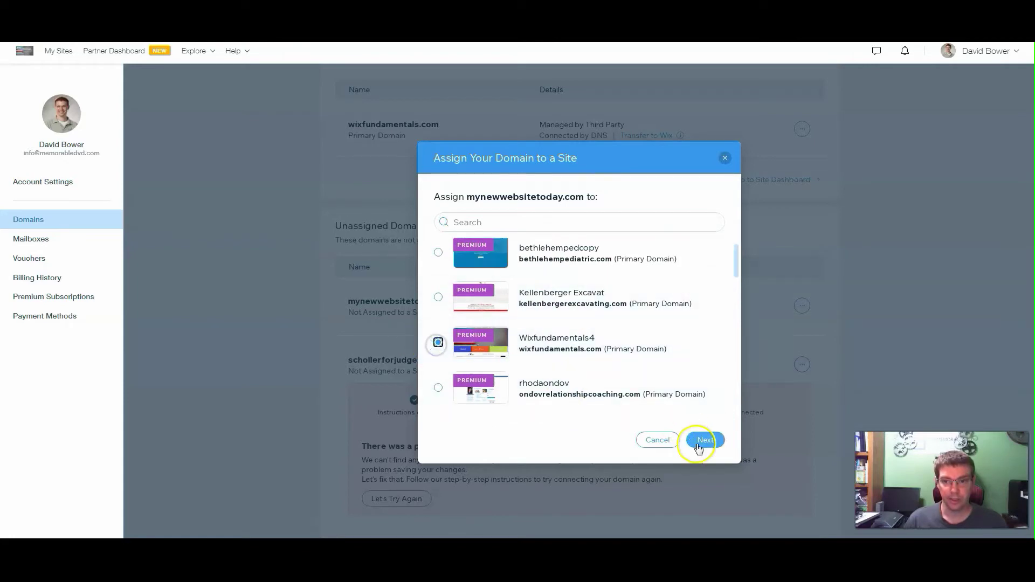
left_click(649, 441)
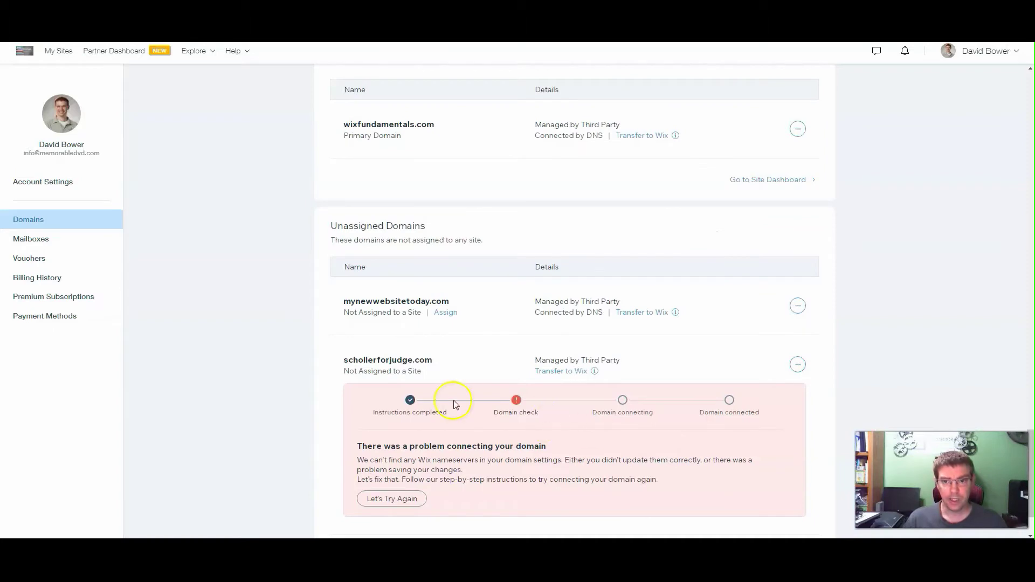
Review the assigned domains once more and return to the My Sites overview.
scroll(431, 343, "up", 3)
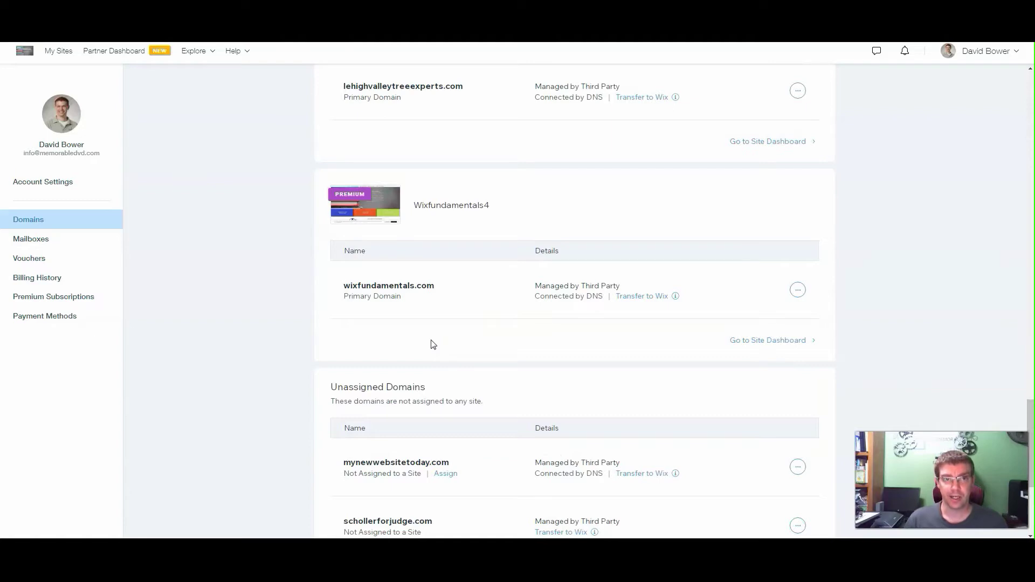
left_click(426, 334)
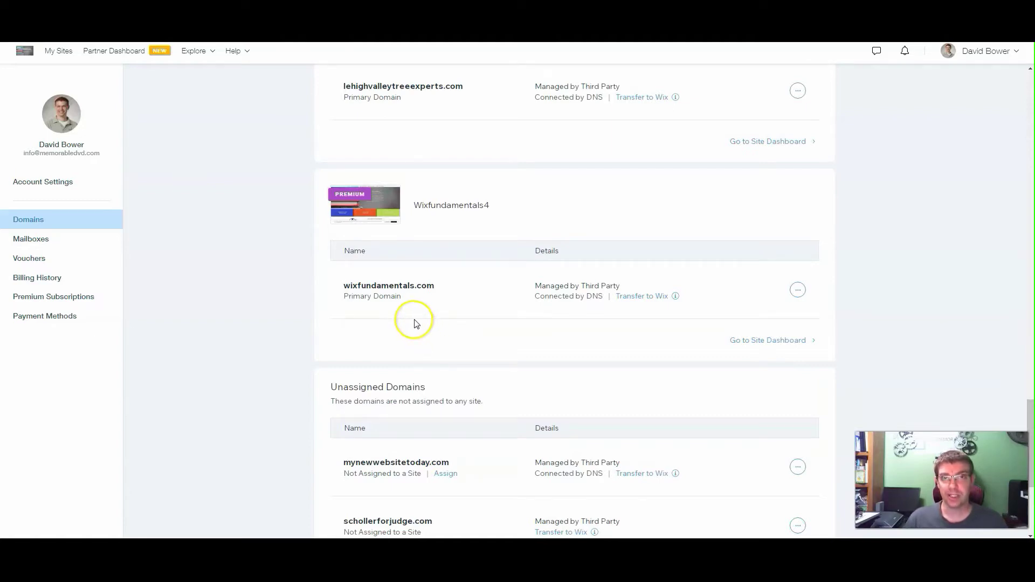
scroll(409, 273, "up", 3)
scroll(410, 274, "up", 10)
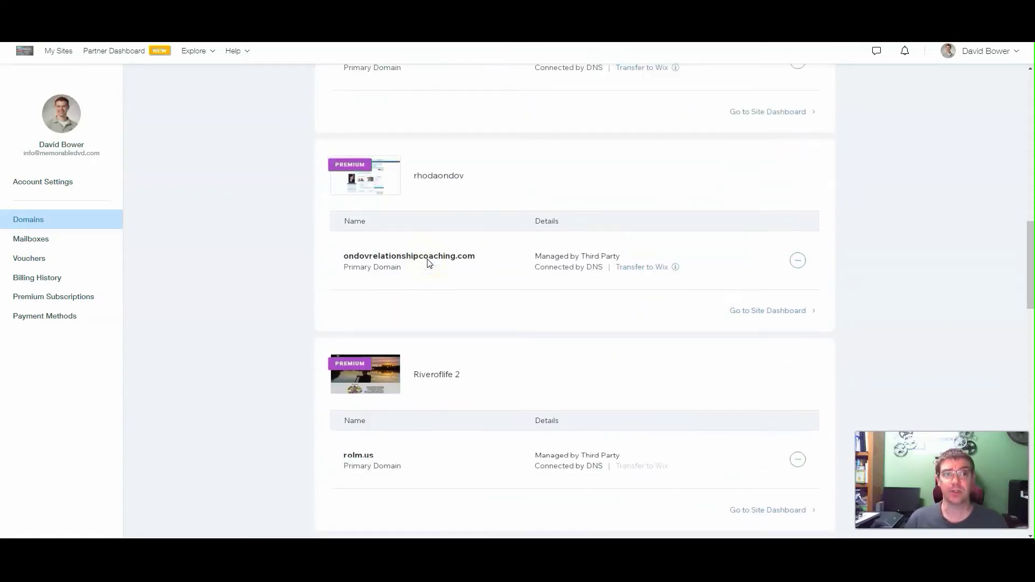
left_click(58, 51)
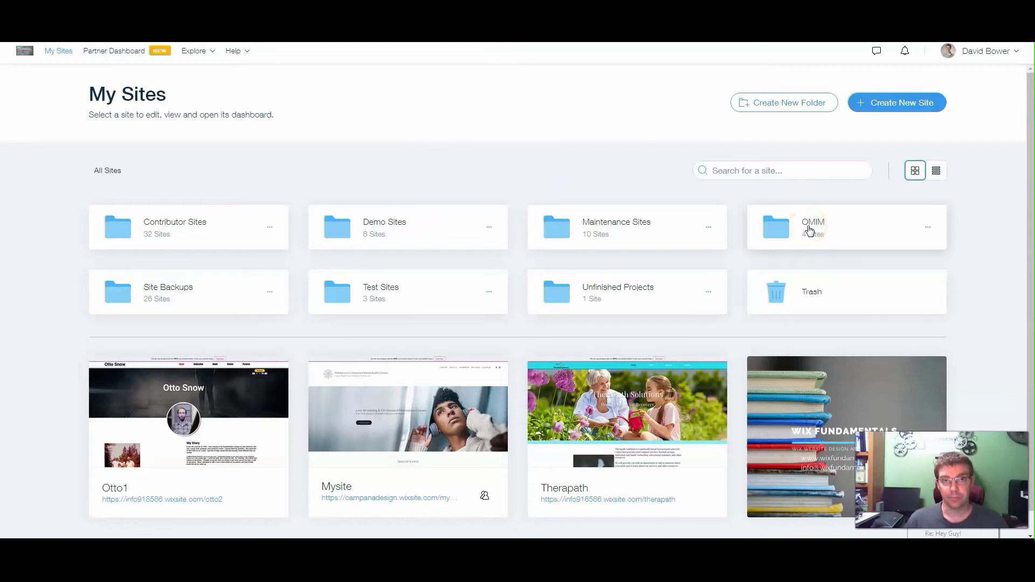
Look in the OMIM site folder and open the Mysite Copy site in the editor.
left_click(824, 232)
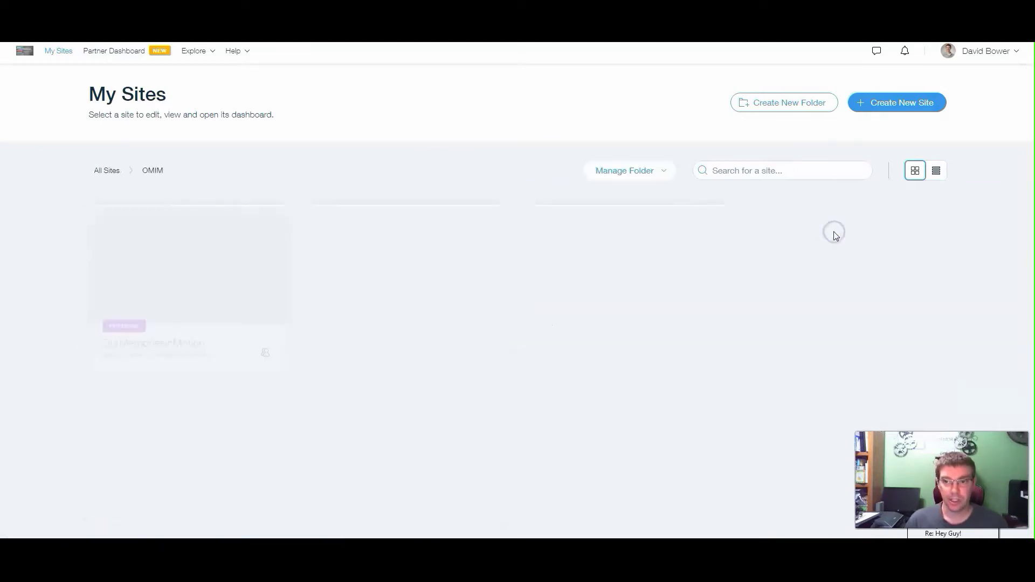
left_click(823, 232)
left_click(666, 259)
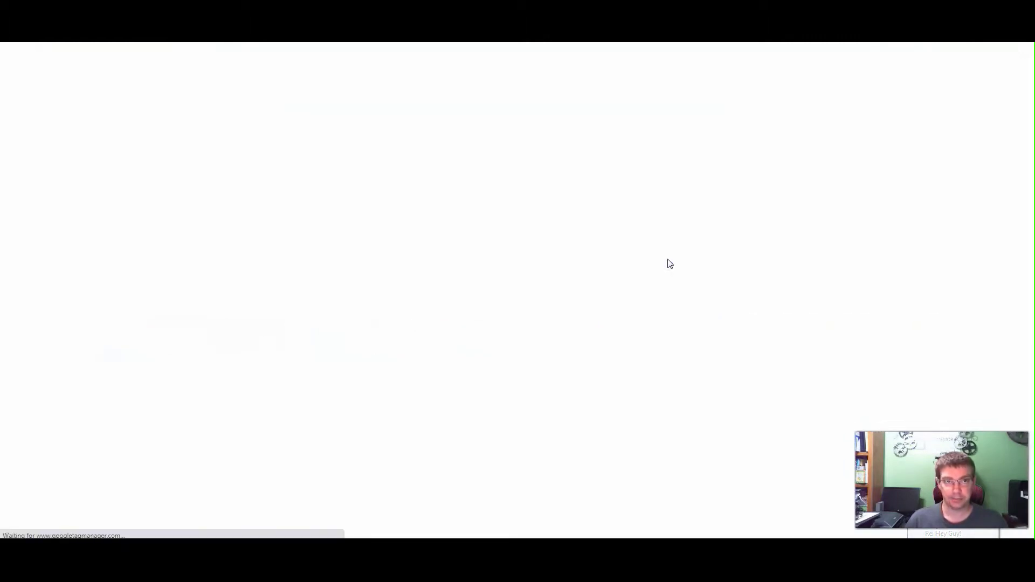
left_click(604, 298)
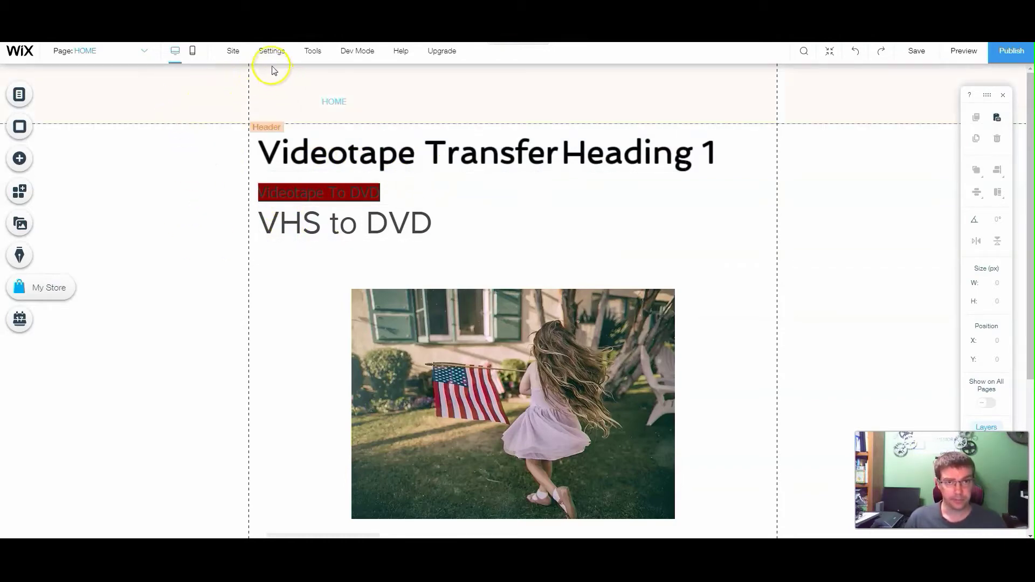
Go from the site's Get Found on Google settings to SEO Tools and open the URL Redirect Manager.
left_click(233, 51)
left_click(269, 52)
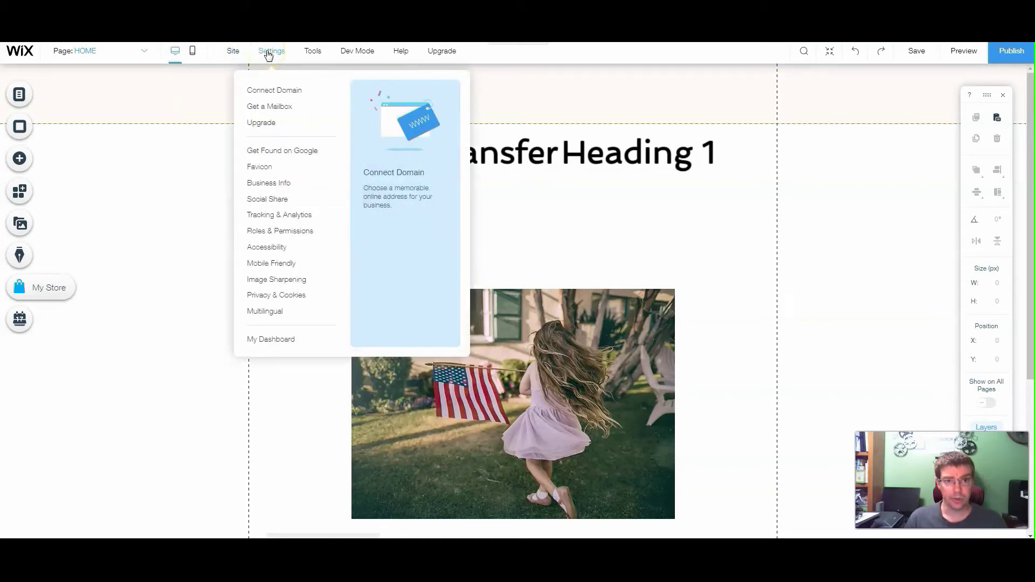
left_click(275, 151)
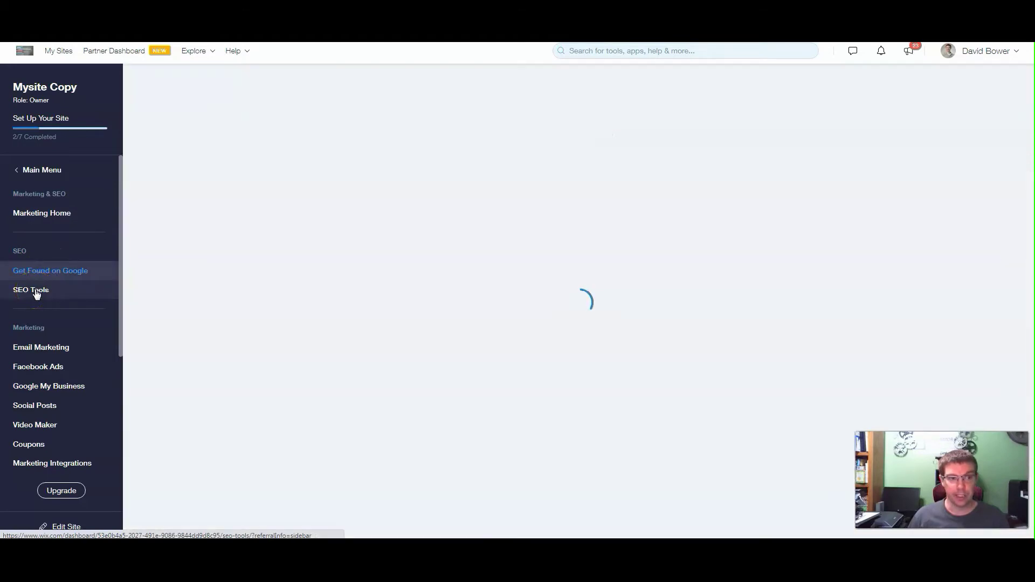
left_click(35, 292)
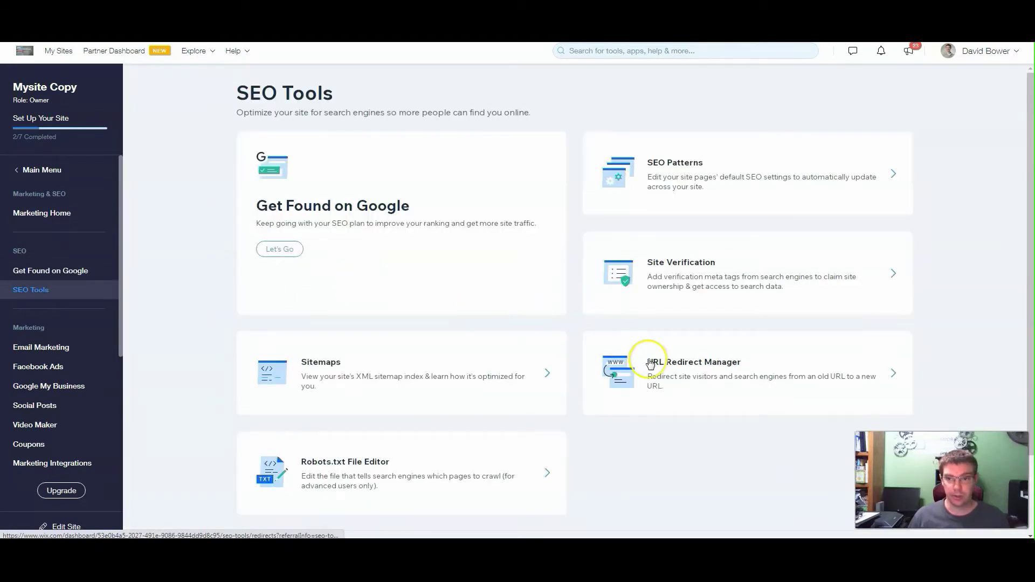
left_click(685, 368)
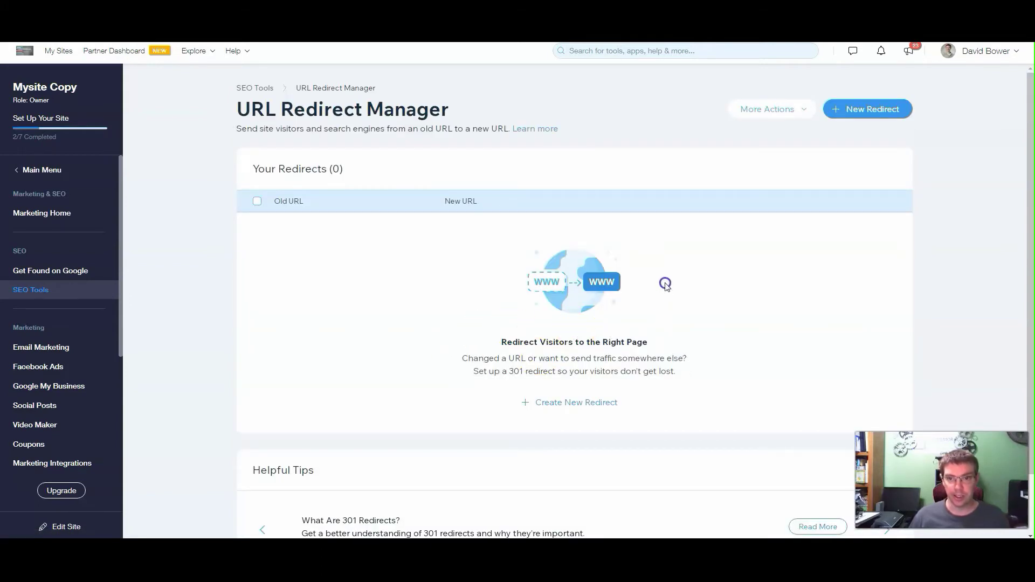
scroll(588, 332, "down", 1)
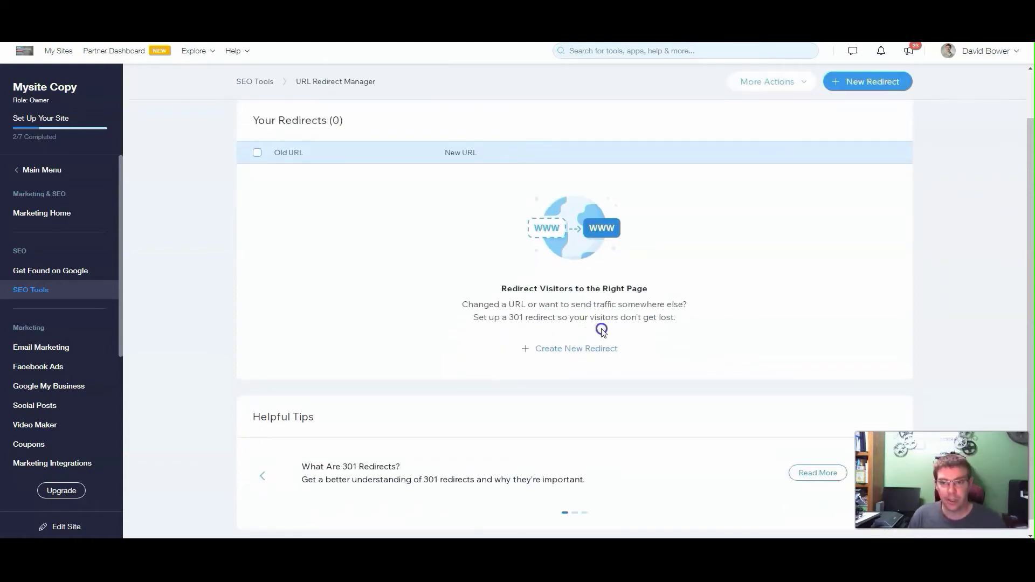
scroll(591, 318, "down", 1)
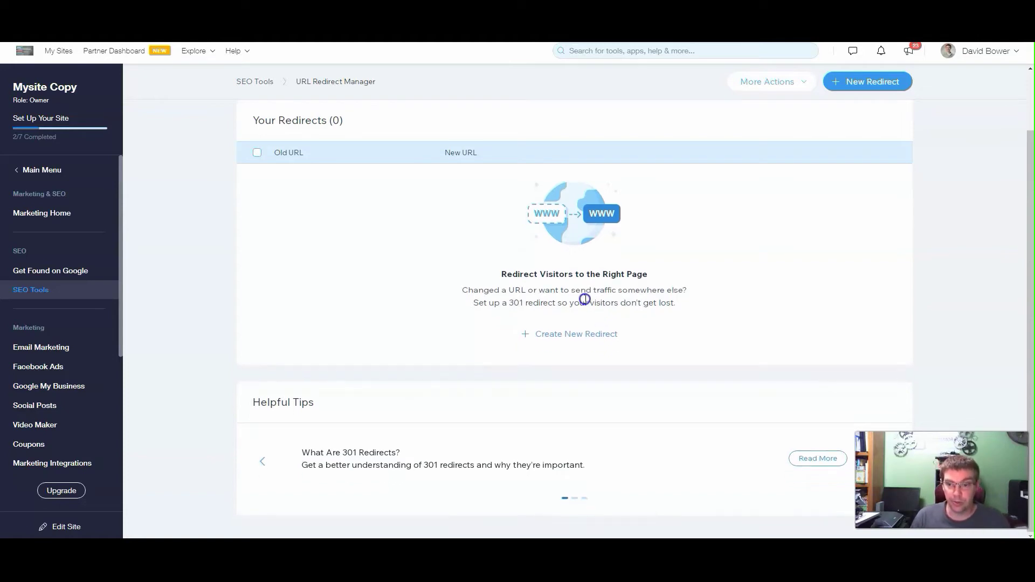
Start a new redirect, compare the Single Redirect and Group Redirect options, and close the dialog without saving.
left_click(569, 340)
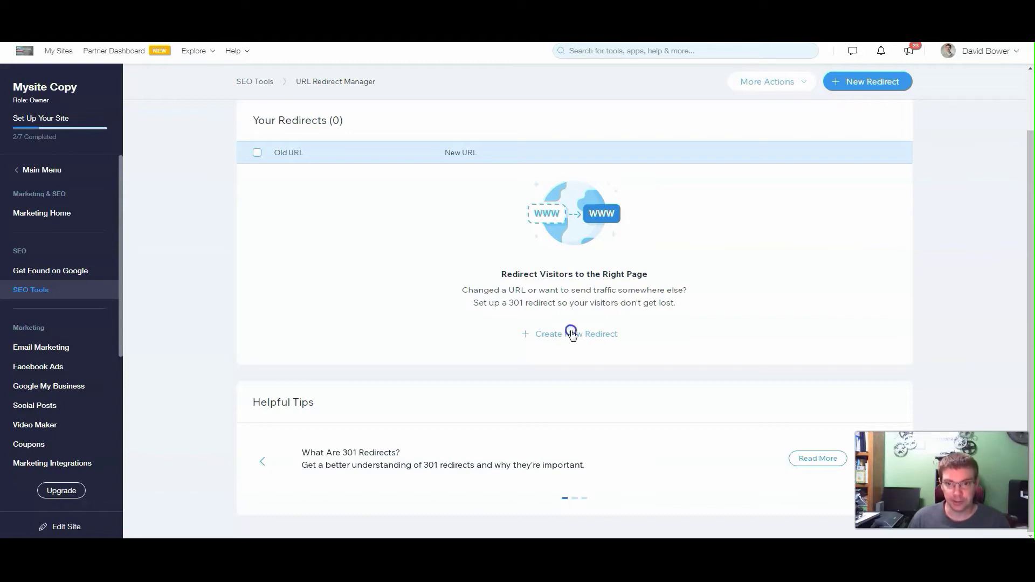
left_click(571, 334)
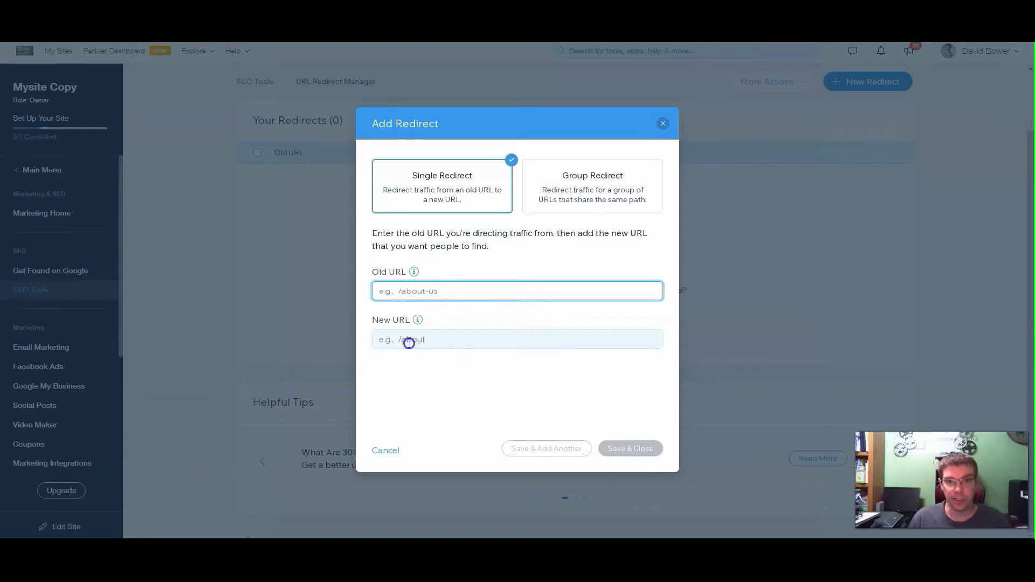
left_click(627, 198)
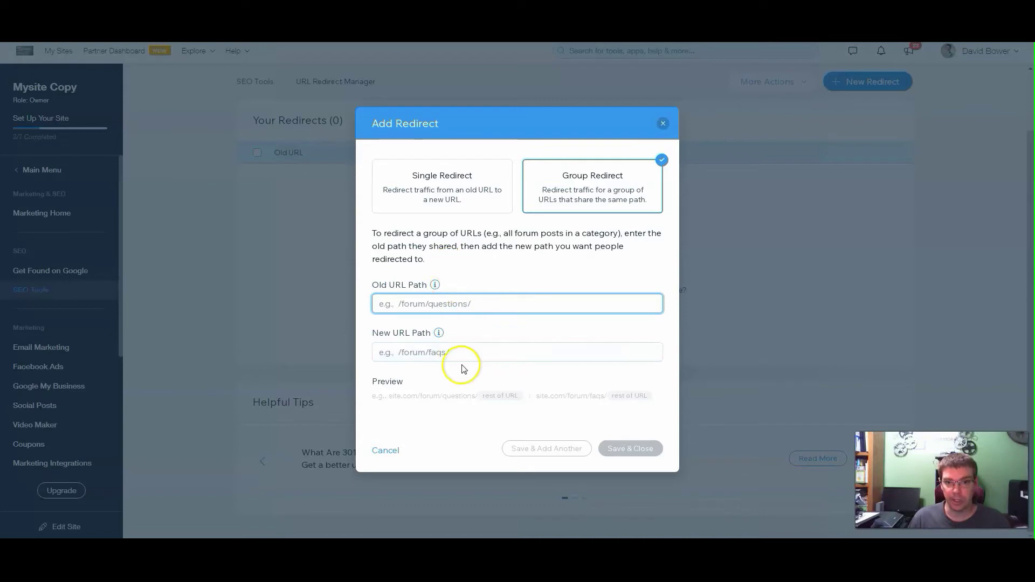
left_click(459, 187)
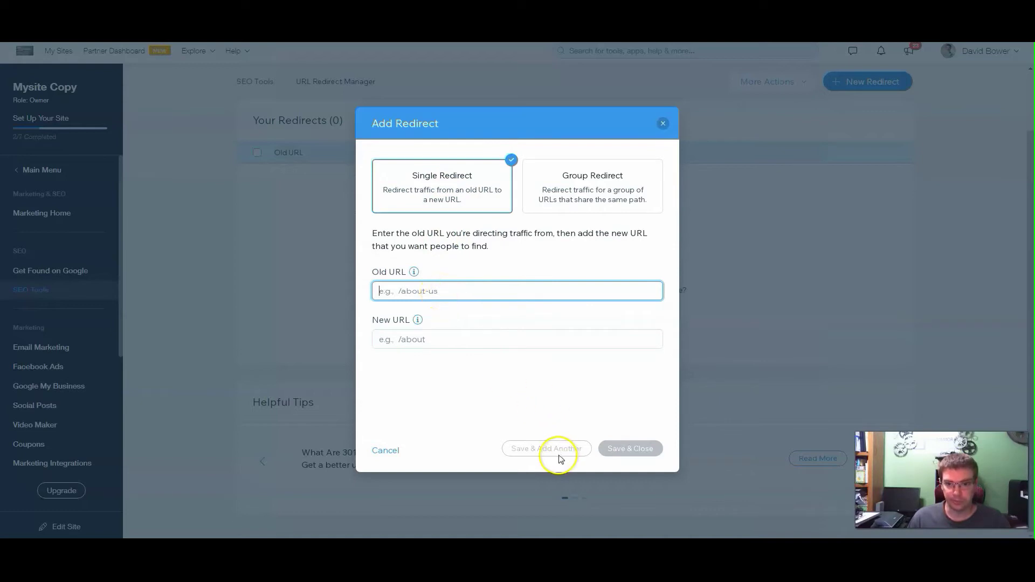
left_click(663, 126)
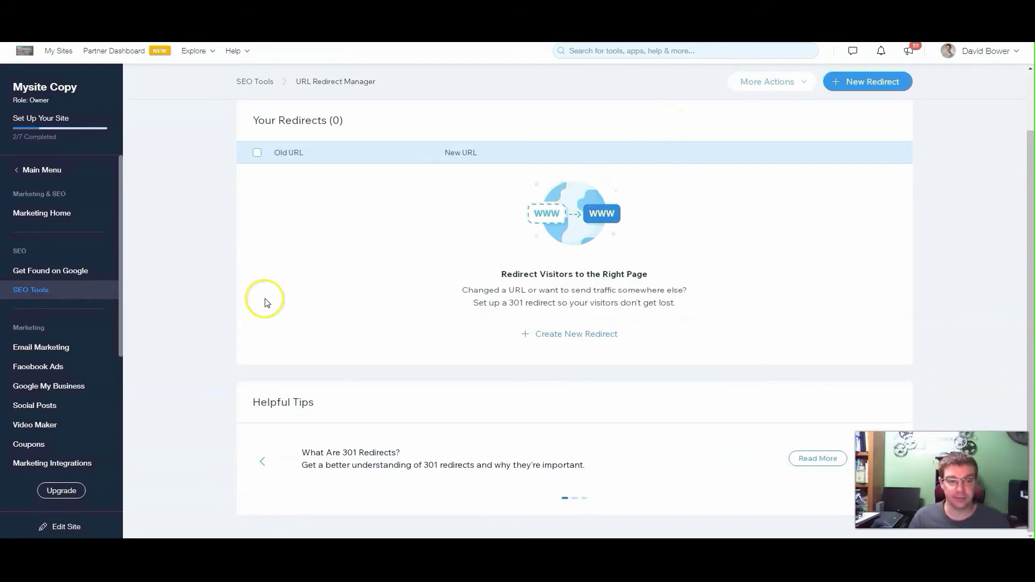
Switch to Screaming Frog SEO Spider and review the internal URLs, external URLs and page titles of the wixfundamentals.com crawl.
left_click(225, 485)
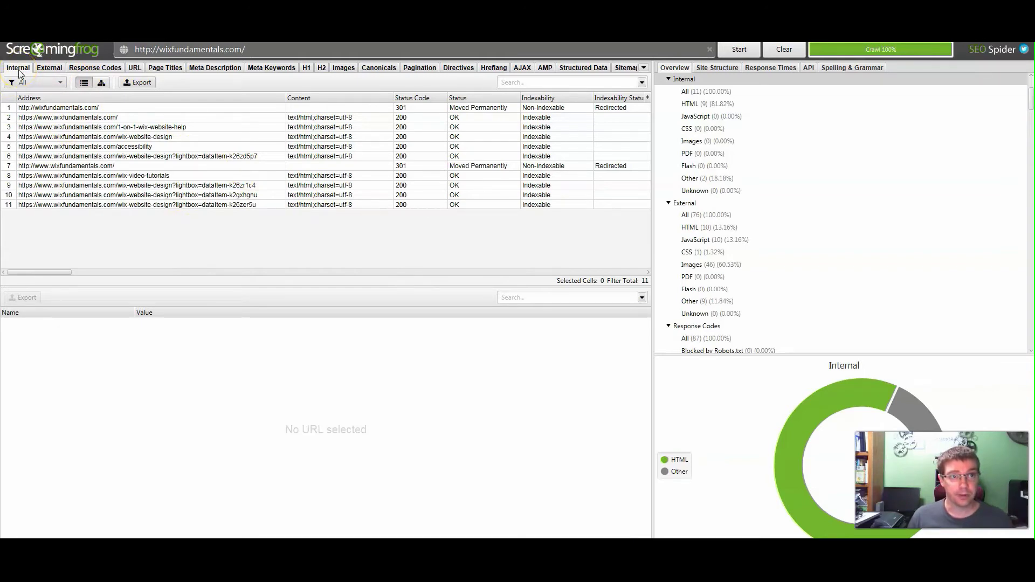
left_click(49, 67)
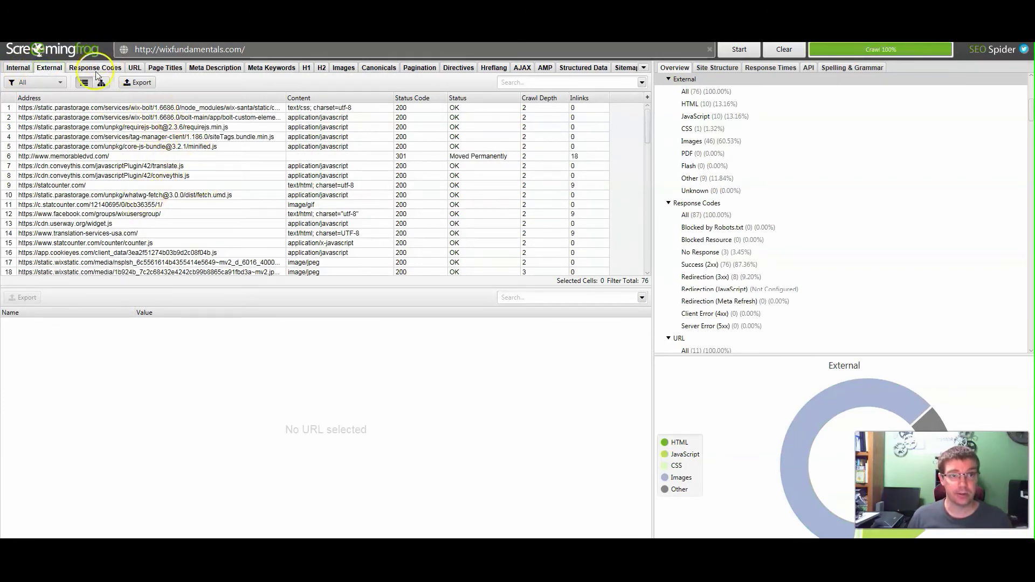
left_click(162, 69)
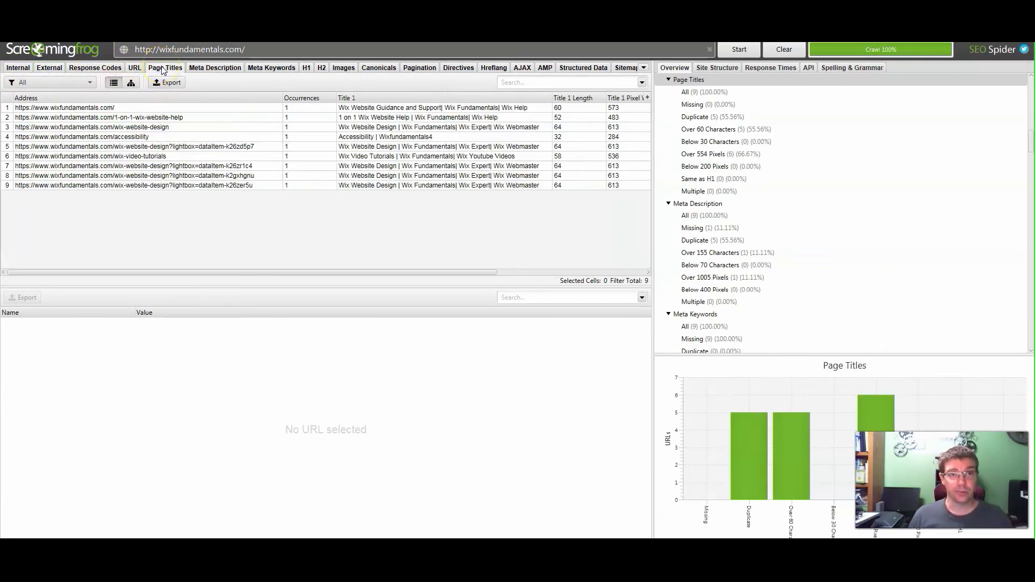
left_click(18, 67)
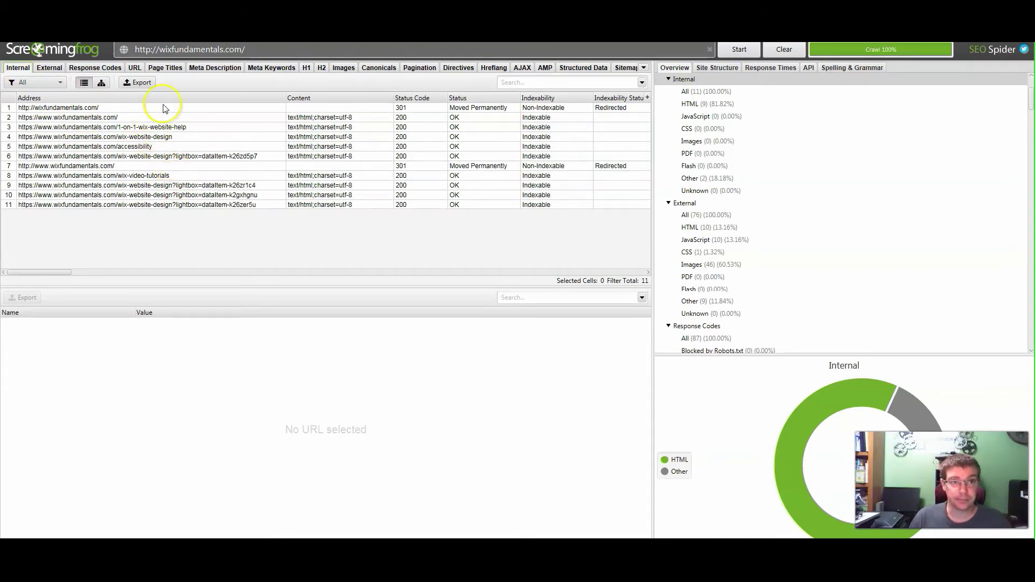
Examine the crawled pages' titles, meta descriptions, H1 and H2 headings, and return to the internal URL list.
left_click(164, 68)
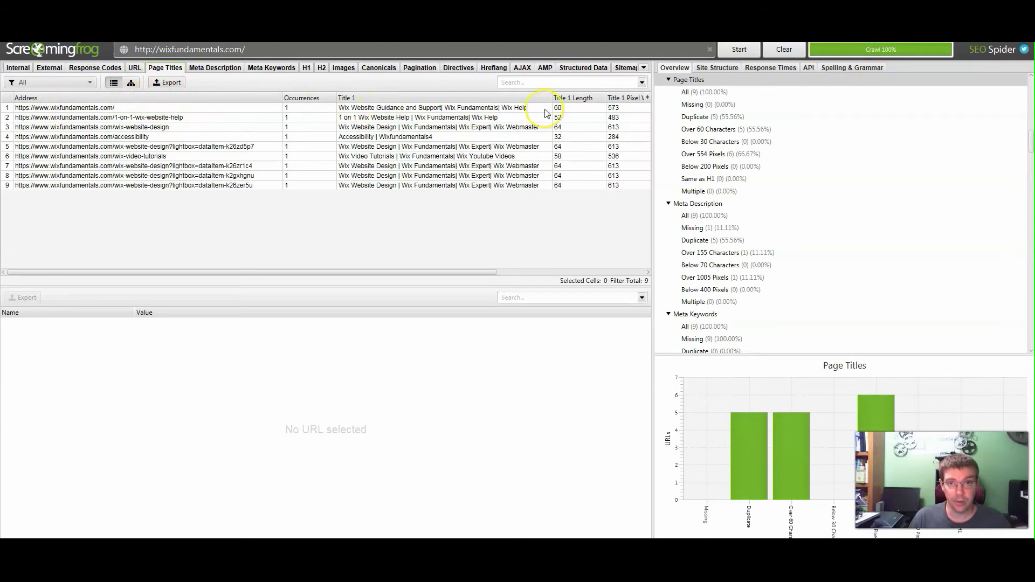
left_click(207, 67)
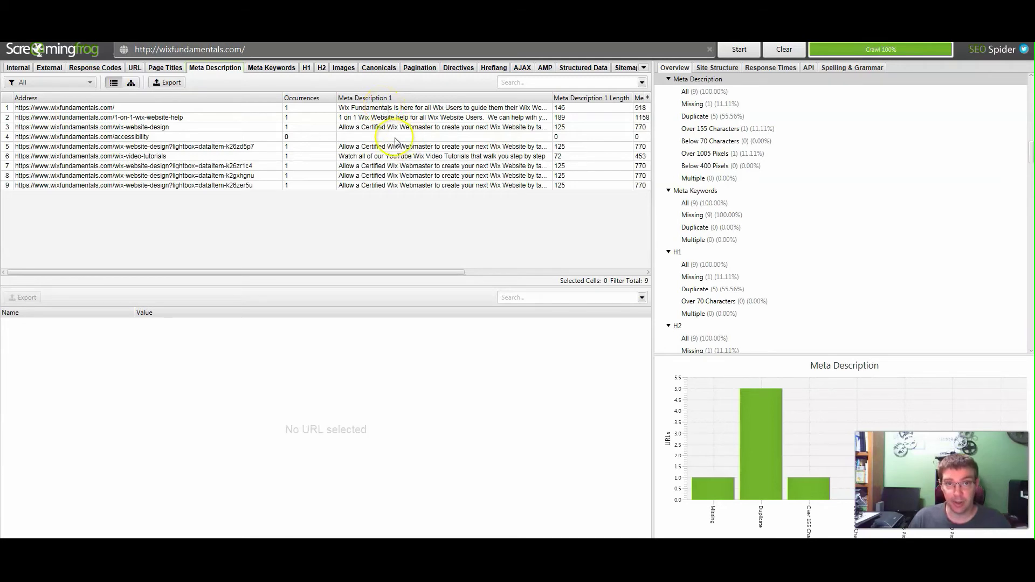
left_click(306, 68)
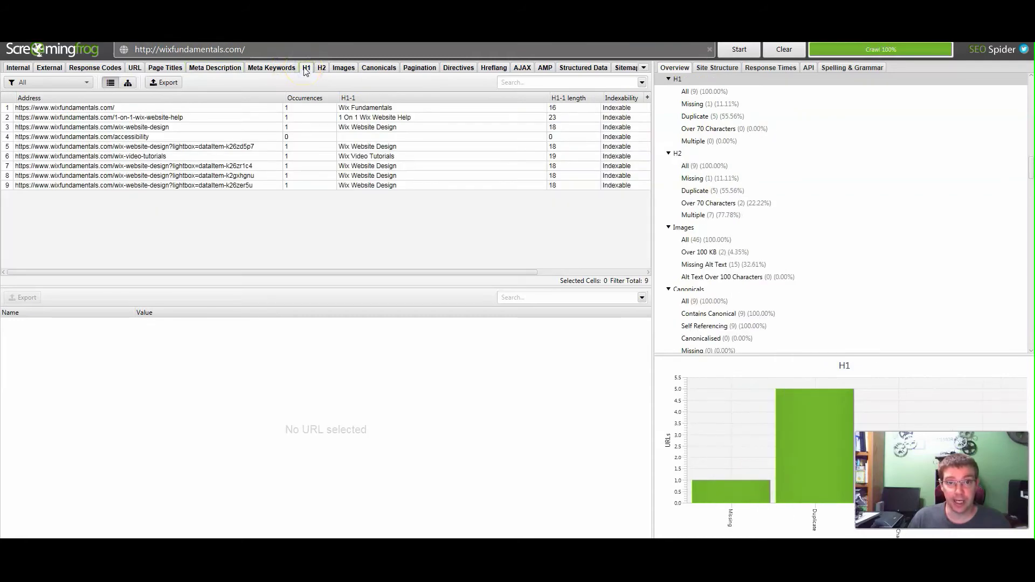
left_click(324, 68)
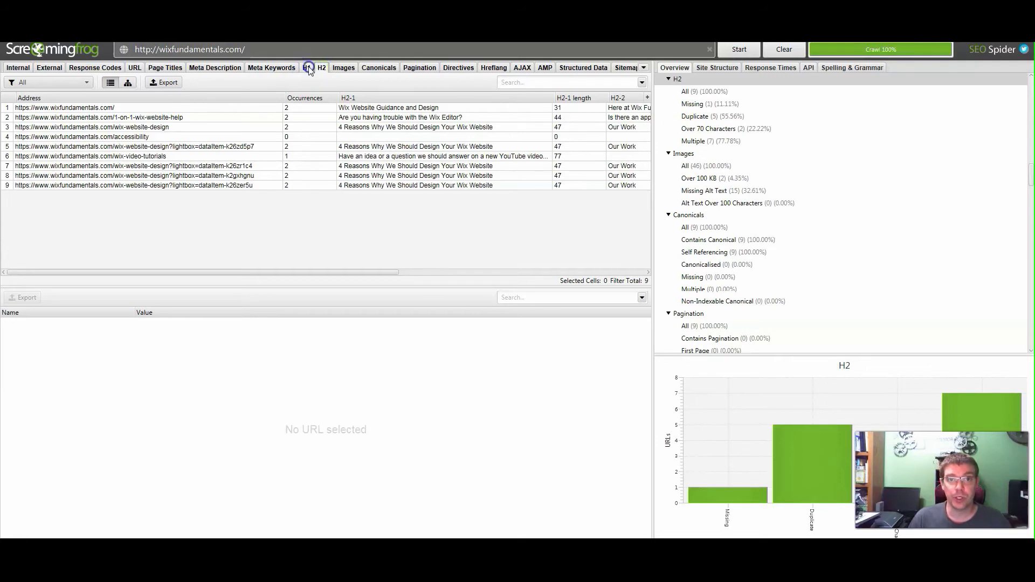
left_click(308, 68)
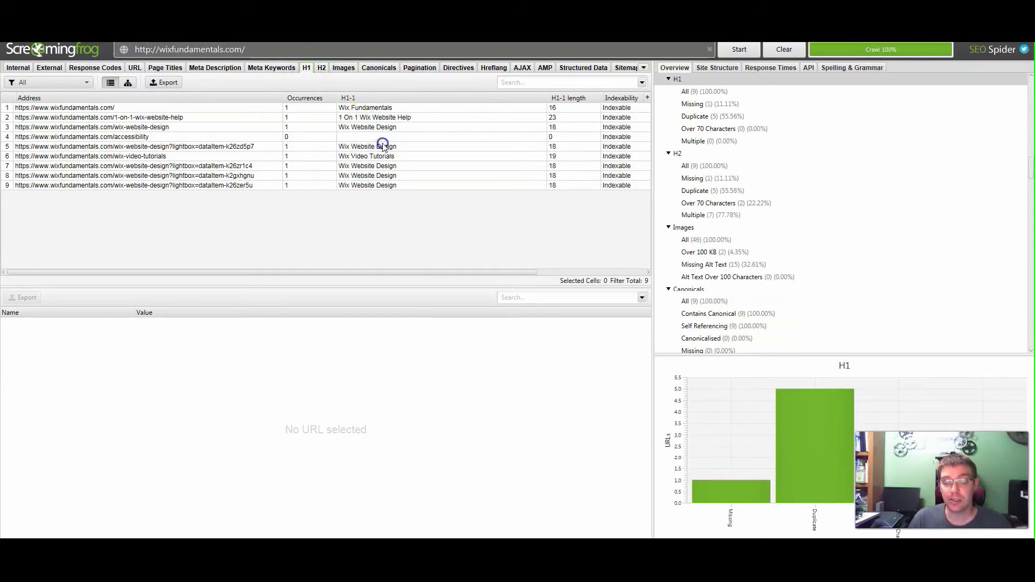
left_click(20, 67)
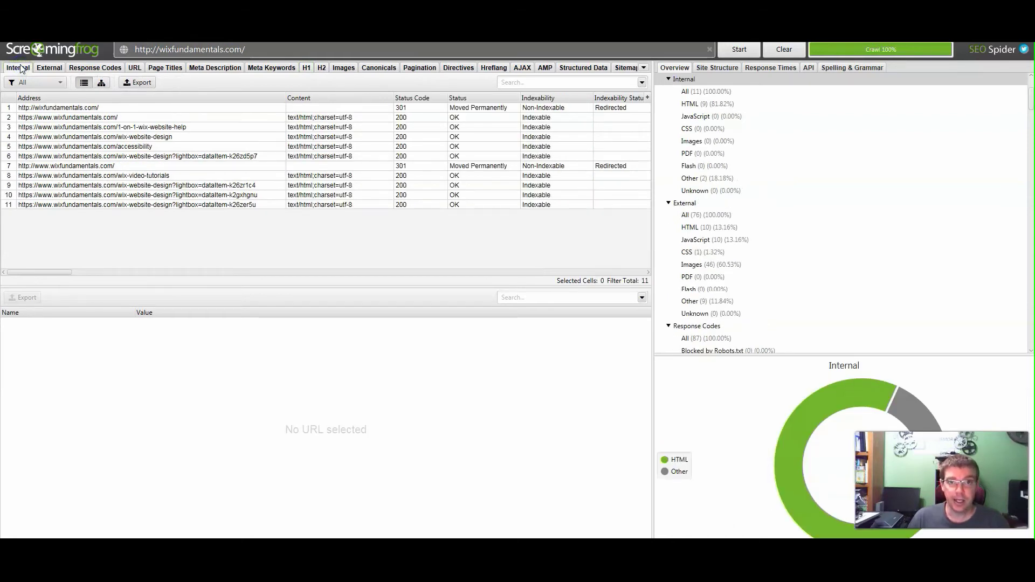
left_click(216, 232)
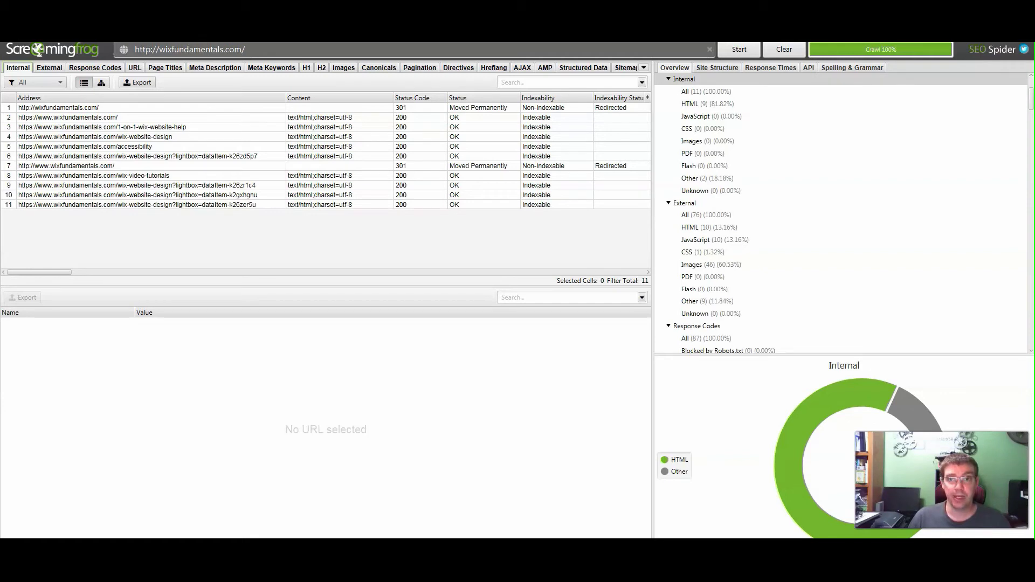
left_click(300, 242)
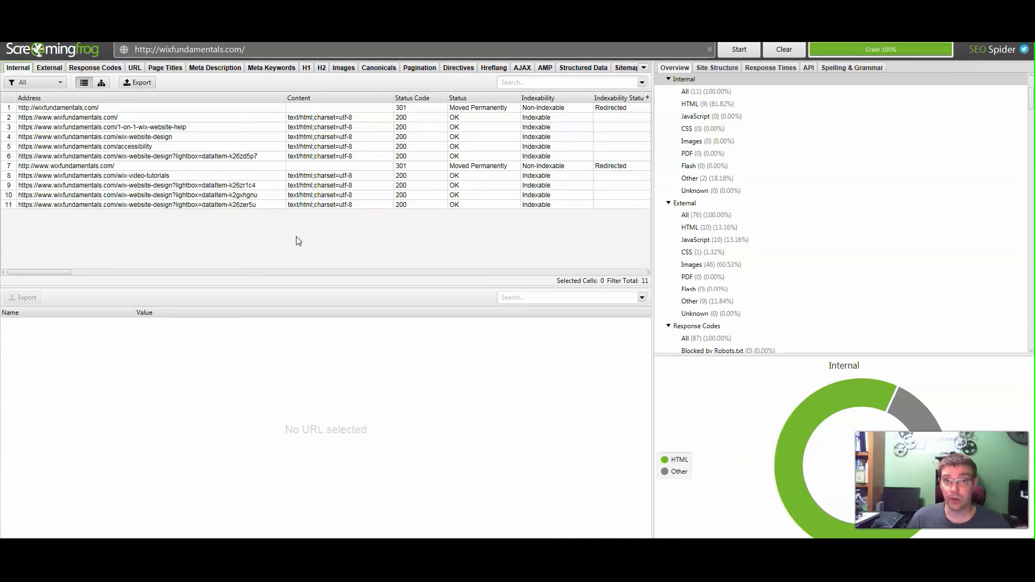
left_click(241, 255)
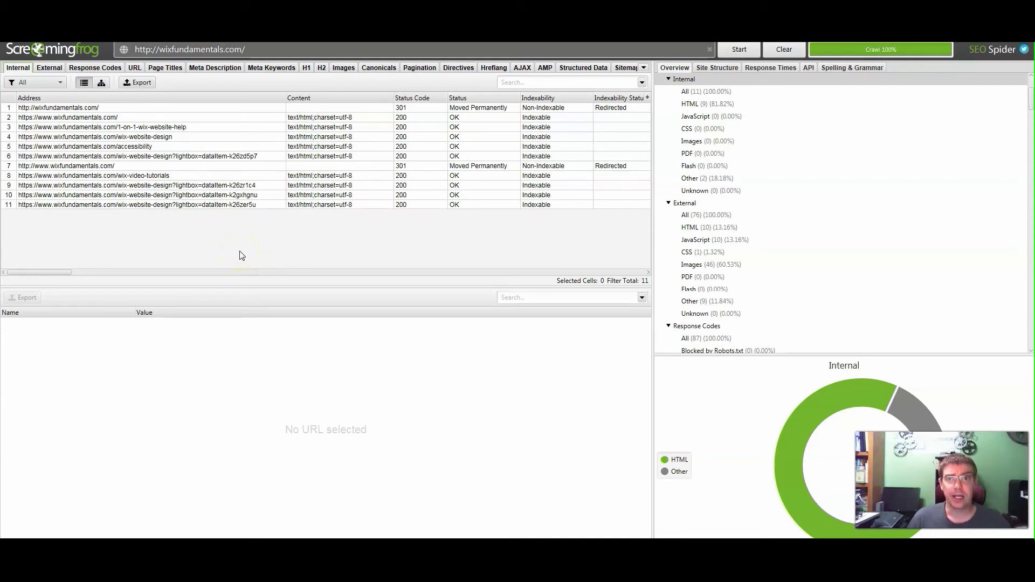
left_click(235, 257)
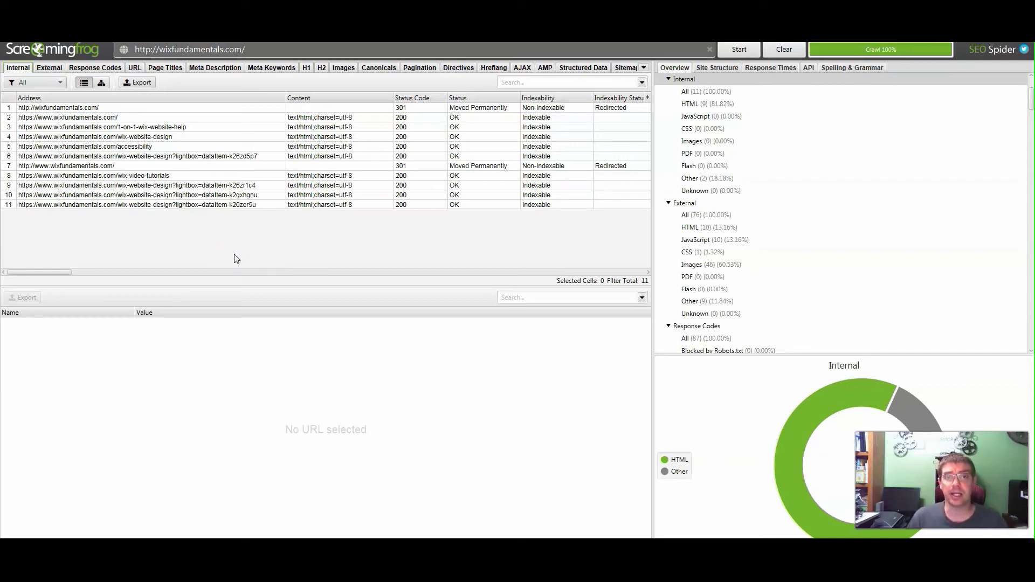
left_click(253, 255)
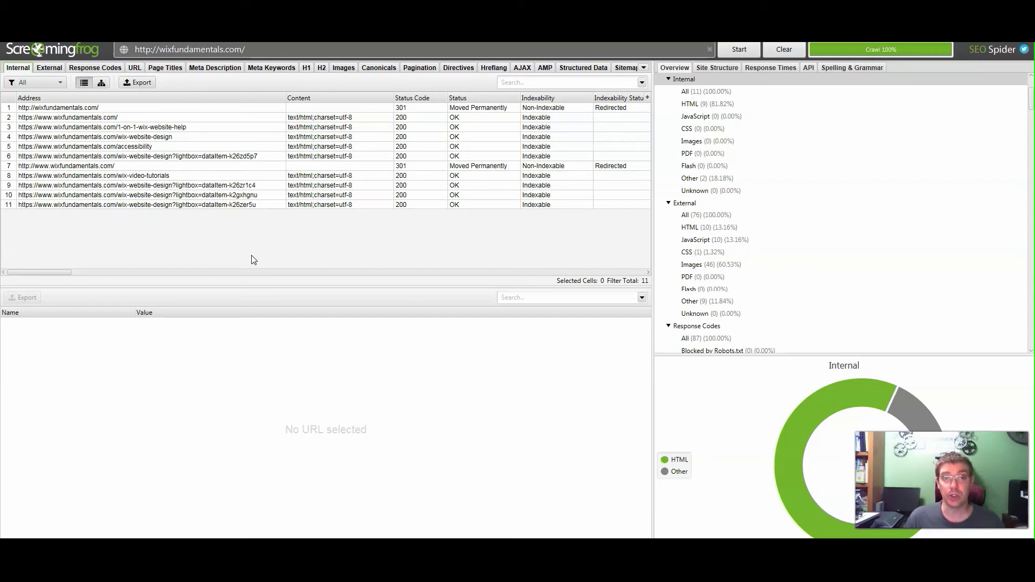
left_click(253, 235)
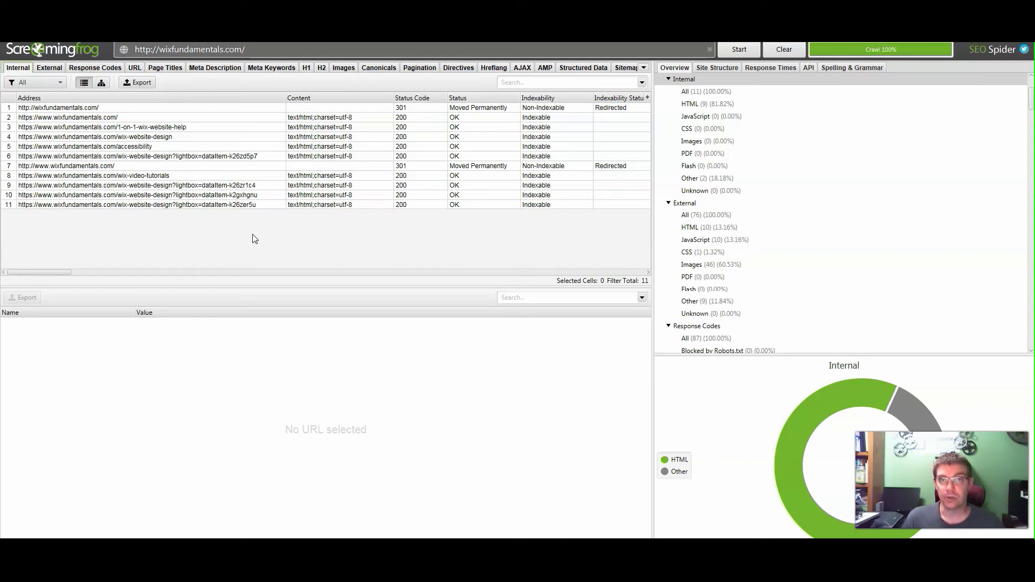
left_click(258, 238)
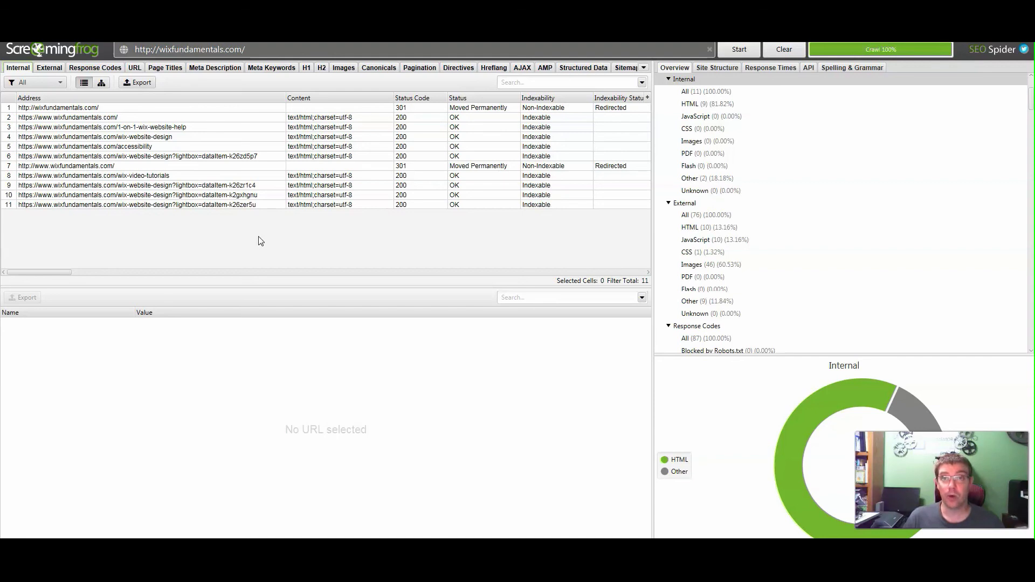
left_click(252, 234)
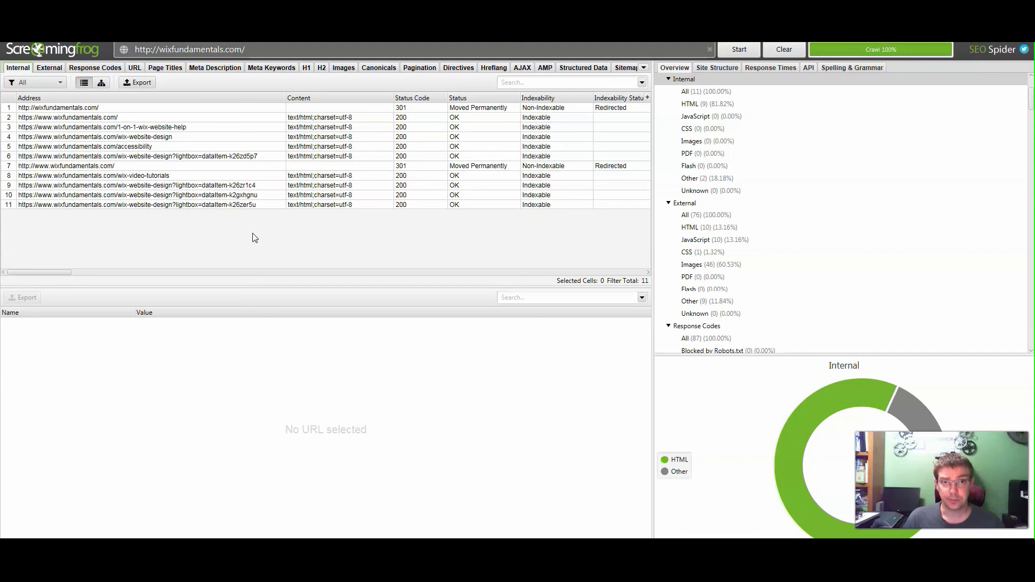
left_click(255, 236)
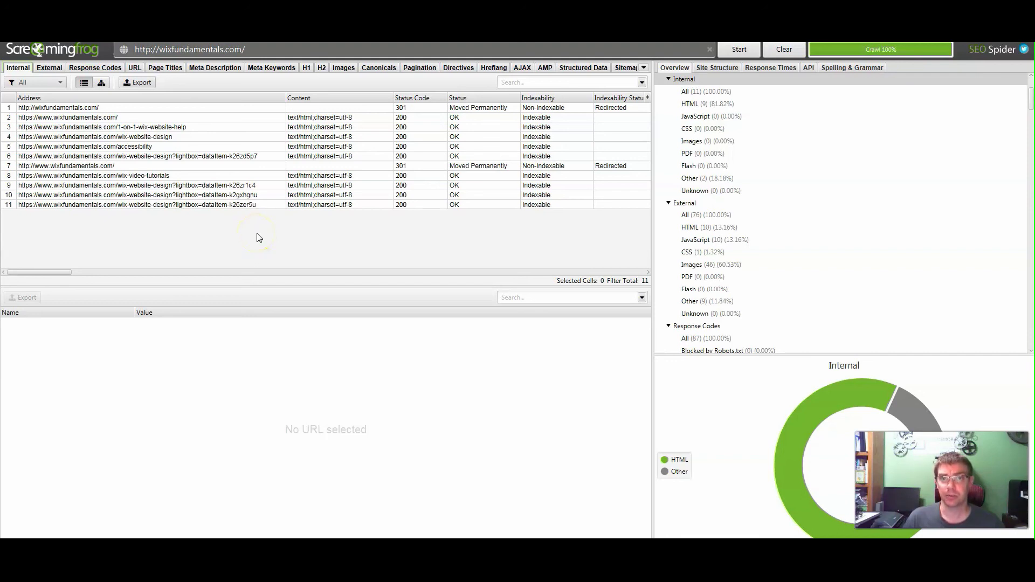